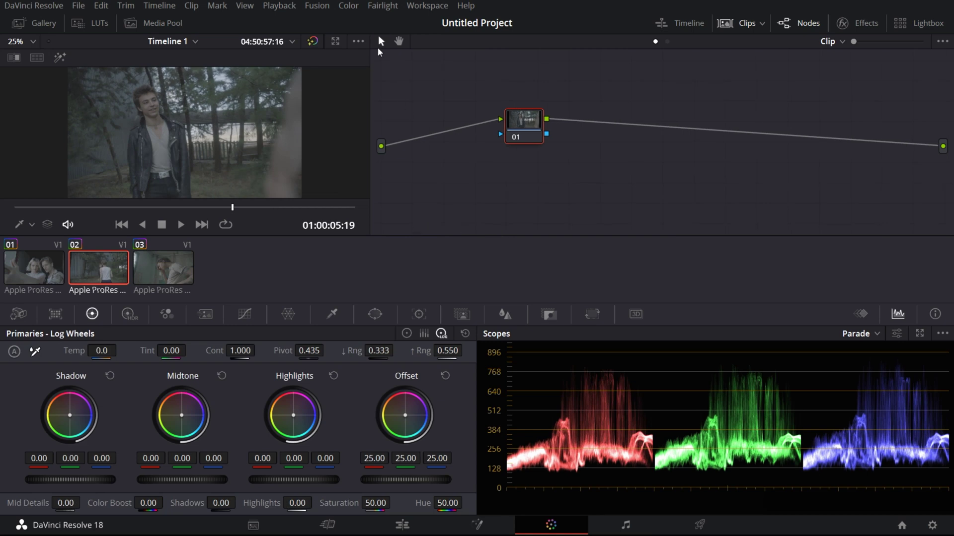
- Open the Color menu to reset clip 02's grade
left_click(346, 6)
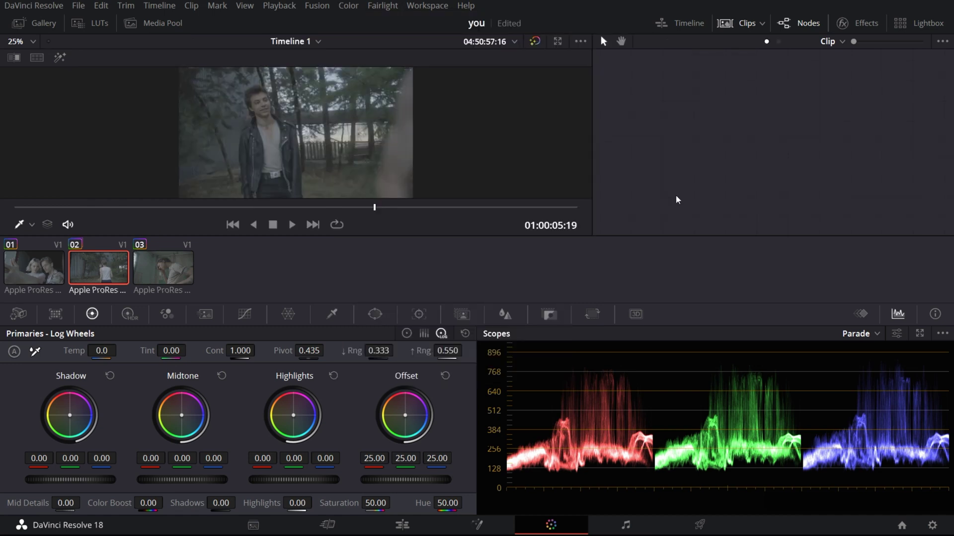
- Apply the MYSTIKOLOR power grade from the Gallery to clip 02, then hide the Gallery
left_click(30, 25)
right_click(159, 187)
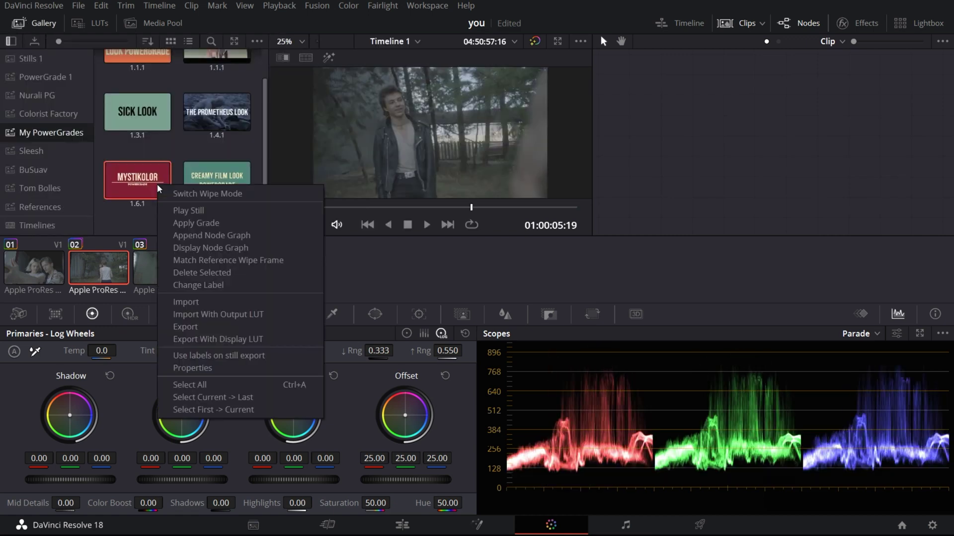
left_click(190, 224)
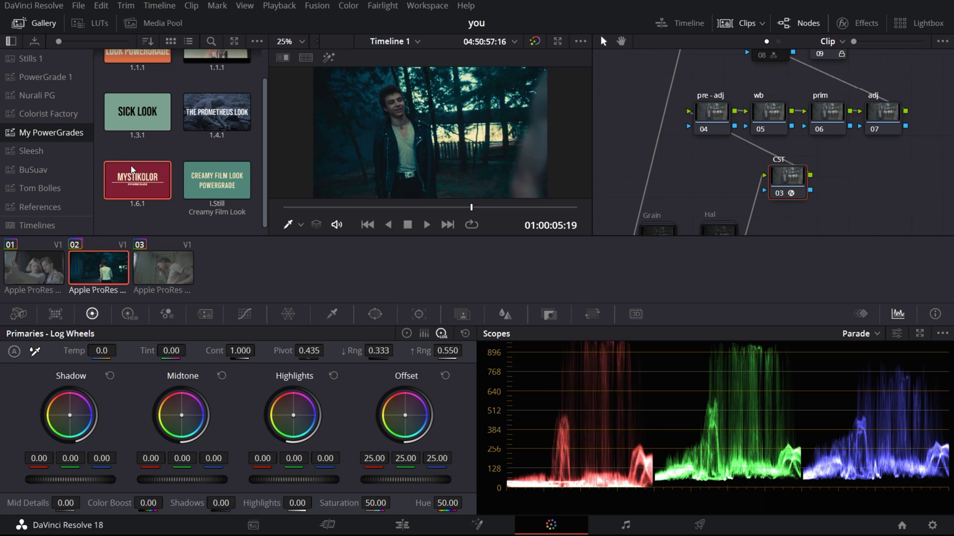
left_click(44, 23)
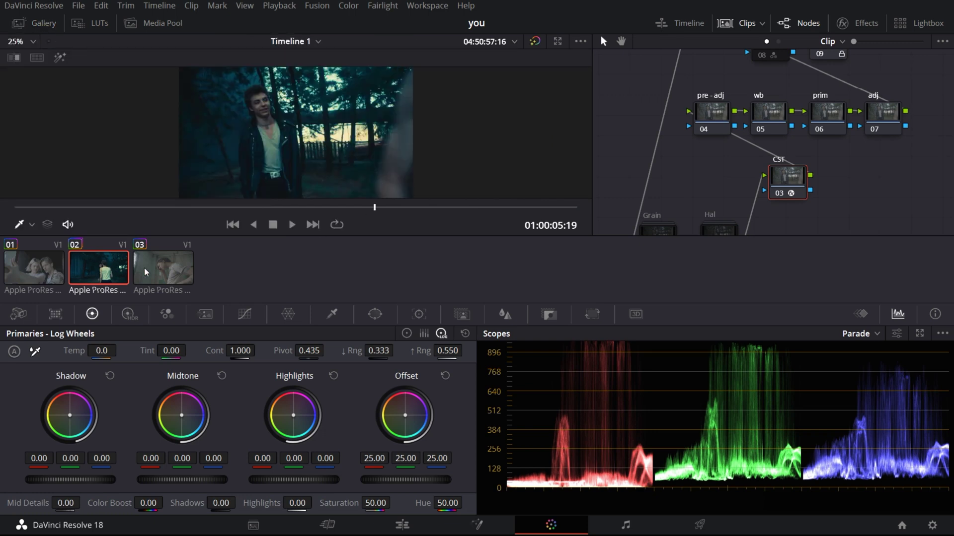
- Disable and re-enable Subtraction node 08 with Ctrl+D, and select Texture node 12
scroll(858, 166, "up", 5)
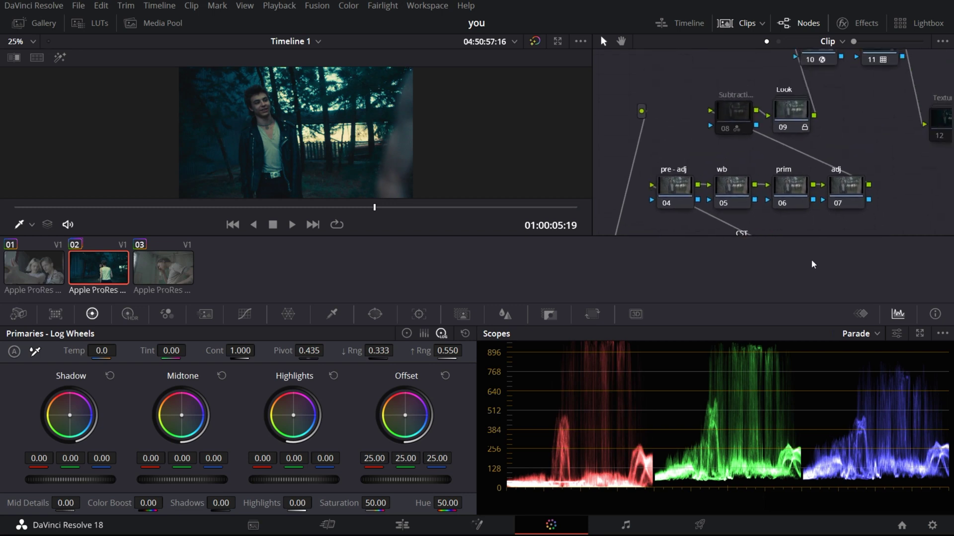
left_click(742, 130)
key("ctrl+d")
key("ctrl+d")
scroll(795, 139, "right", 5)
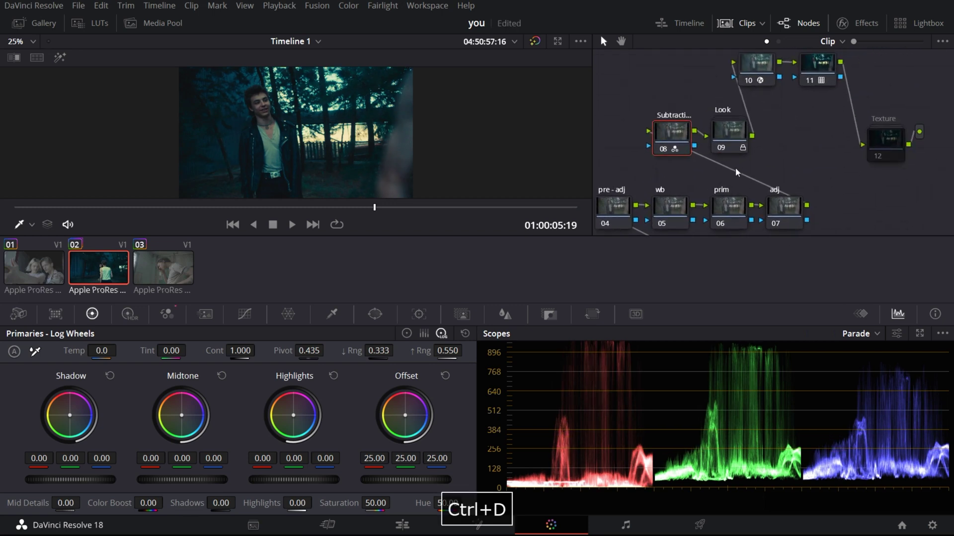
left_click(878, 148)
key("ctrl+d")
scroll(751, 169, "down", 5)
scroll(751, 168, "left", 4)
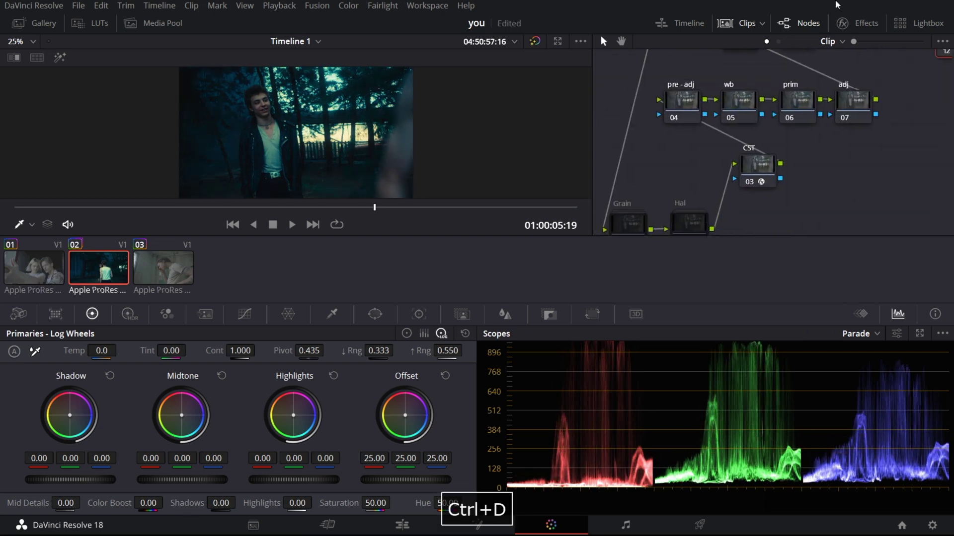
- Toggle Hal node 02 to compare its effect, then select Grain node 01
scroll(751, 169, "down", 3)
left_click(693, 171)
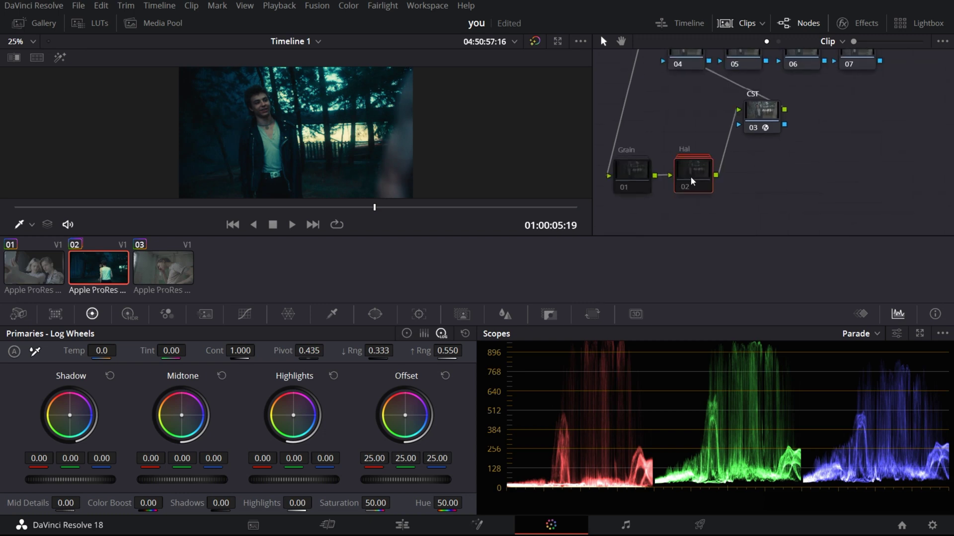
key("ctrl+d")
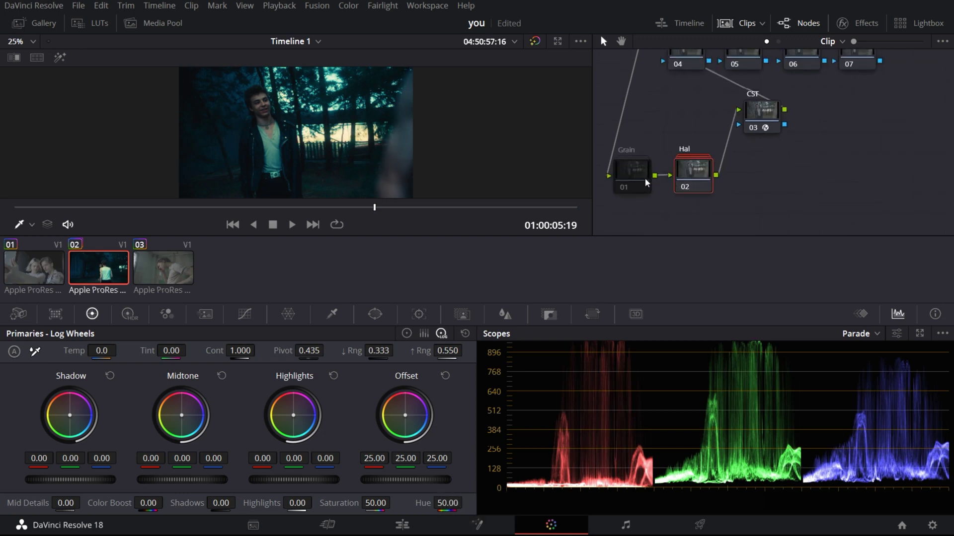
left_click(645, 181)
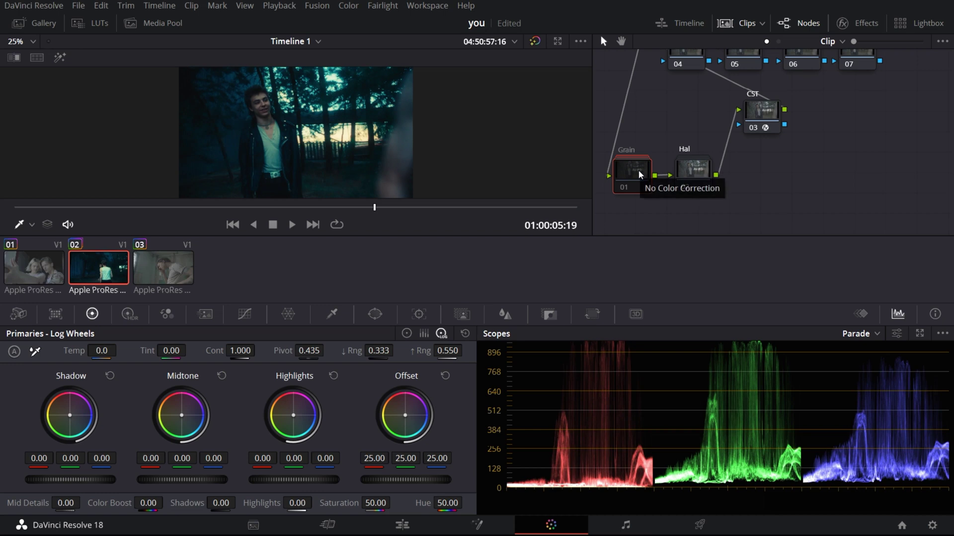
scroll(704, 131, "up", 1)
scroll(705, 131, "up", 4)
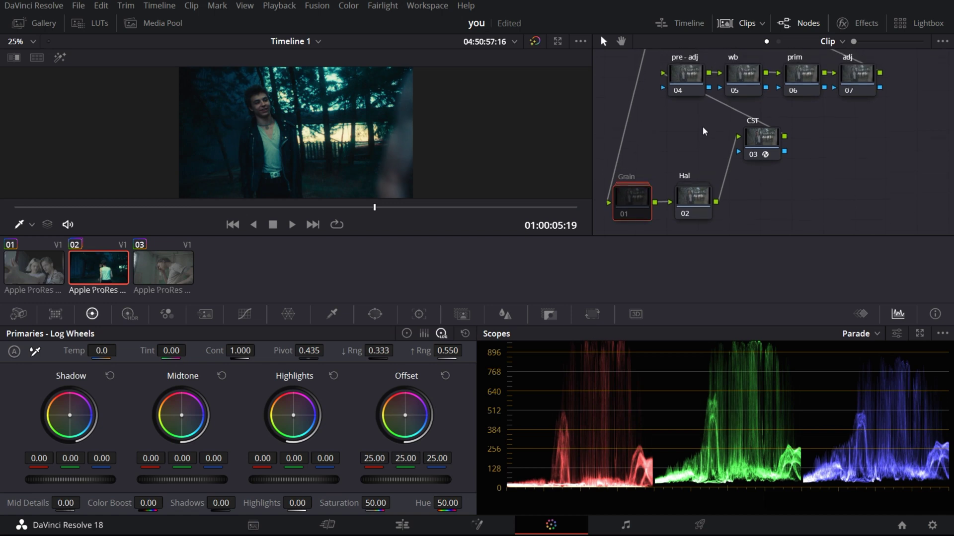
- Raise Temp on wb node 05; set prim node 06 to Contrast 0.892, Offset 29.05, Shadow -0.11
left_click(748, 85)
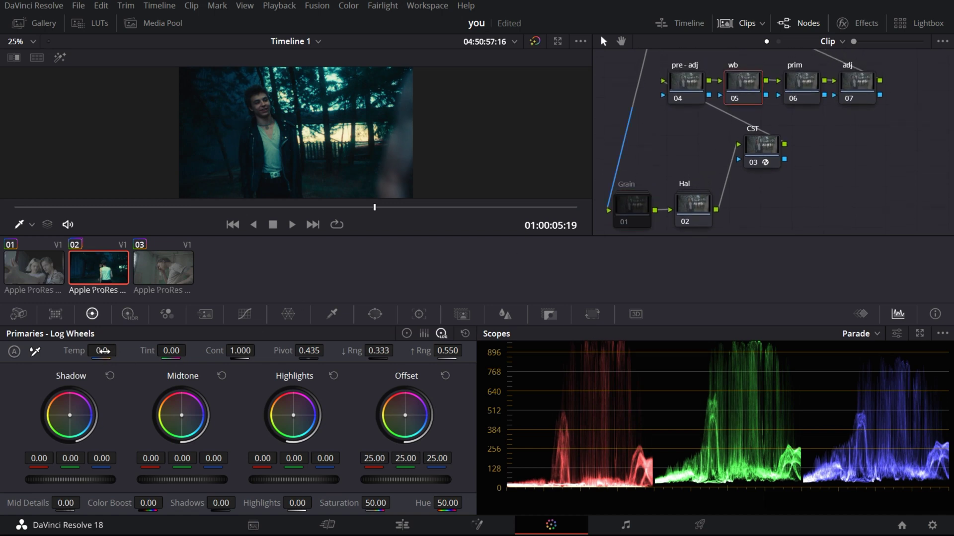
left_click_drag(102, 350, 119, 350)
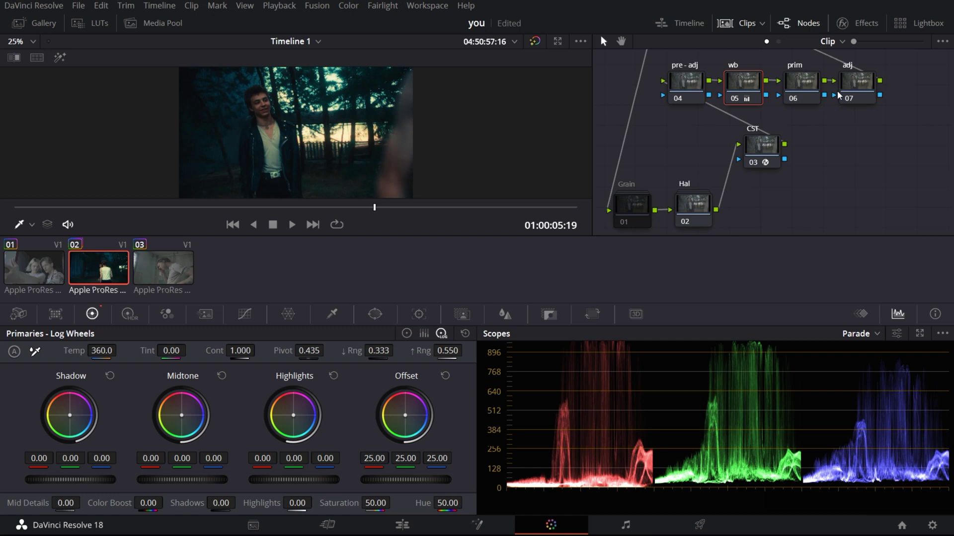
left_click(807, 84)
left_click_drag(240, 350, 259, 351)
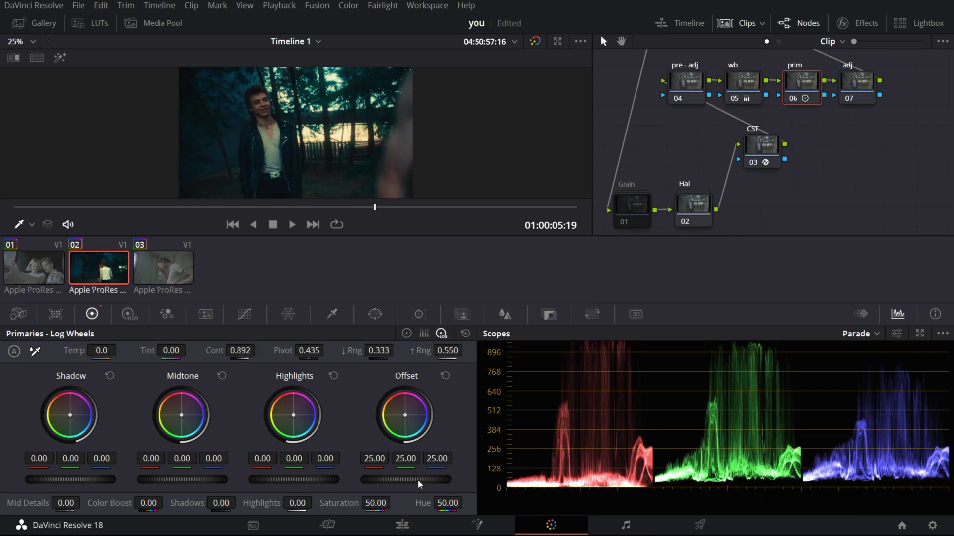
left_click_drag(421, 480, 487, 480)
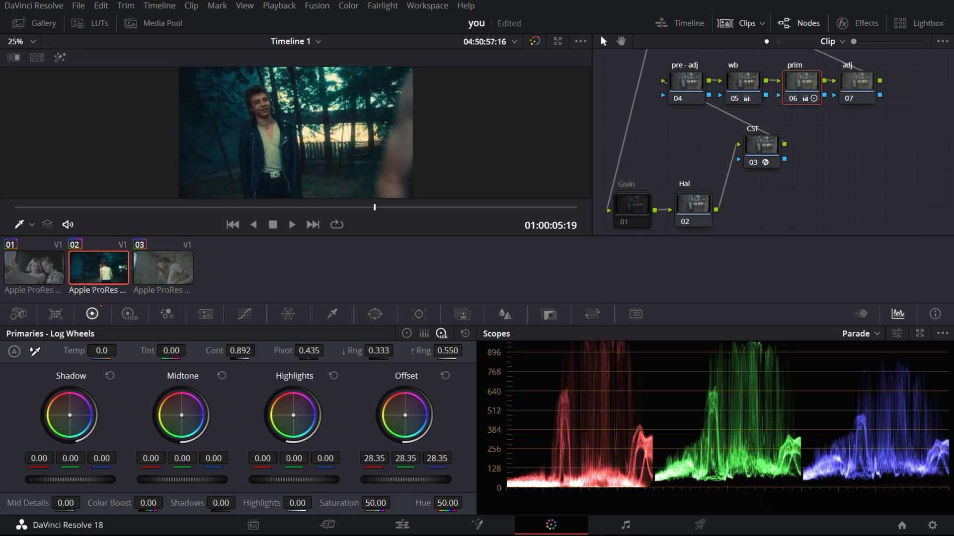
left_click_drag(70, 480, 63, 480)
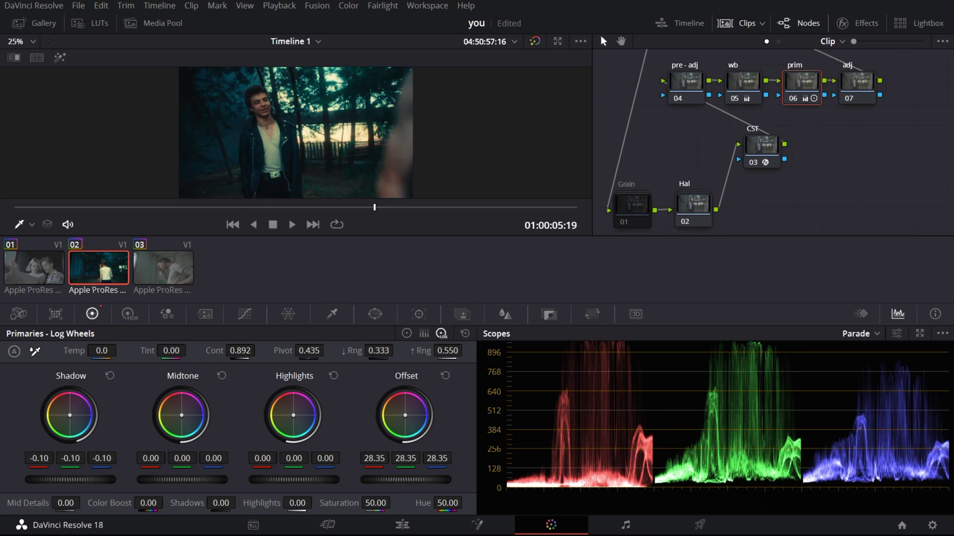
left_click_drag(405, 480, 413, 480)
left_click_drag(70, 480, 68, 480)
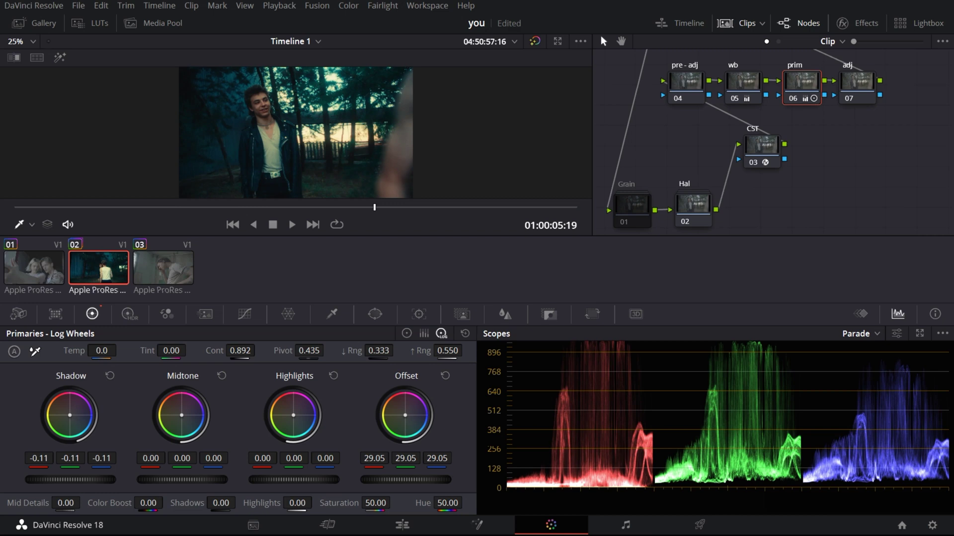
scroll(344, 125, "up", 8)
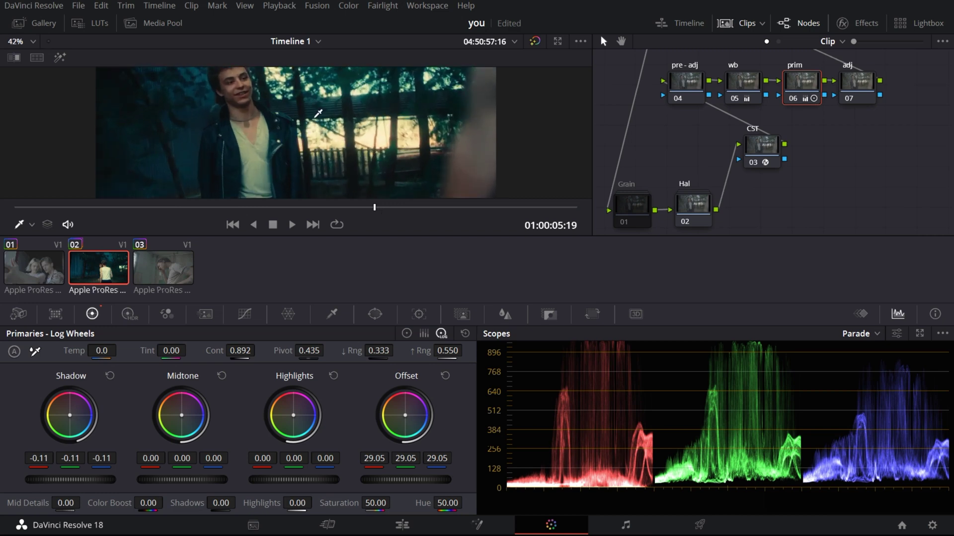
scroll(344, 124, "up", 3)
scroll(717, 207, "down", 3)
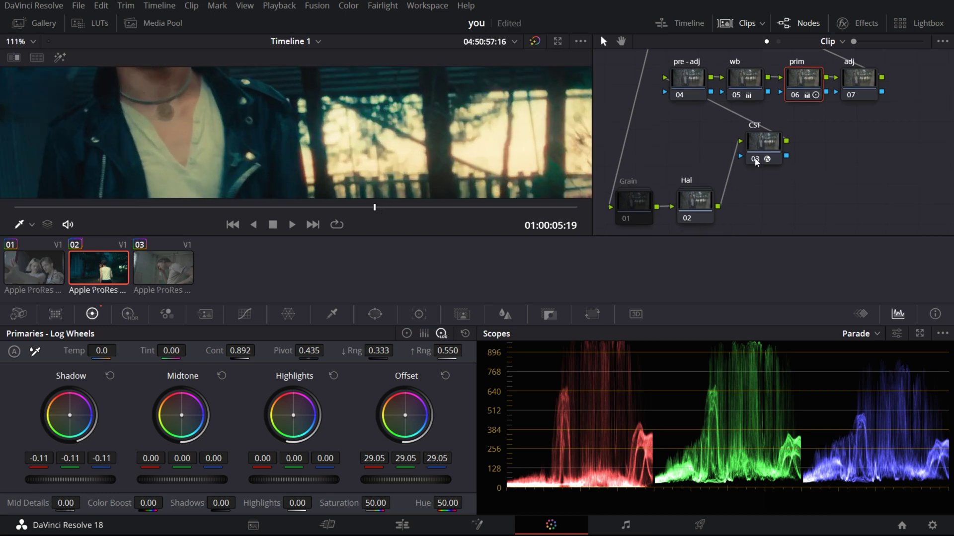
left_click(726, 168)
key("ctrl+d")
key("ctrl+d")
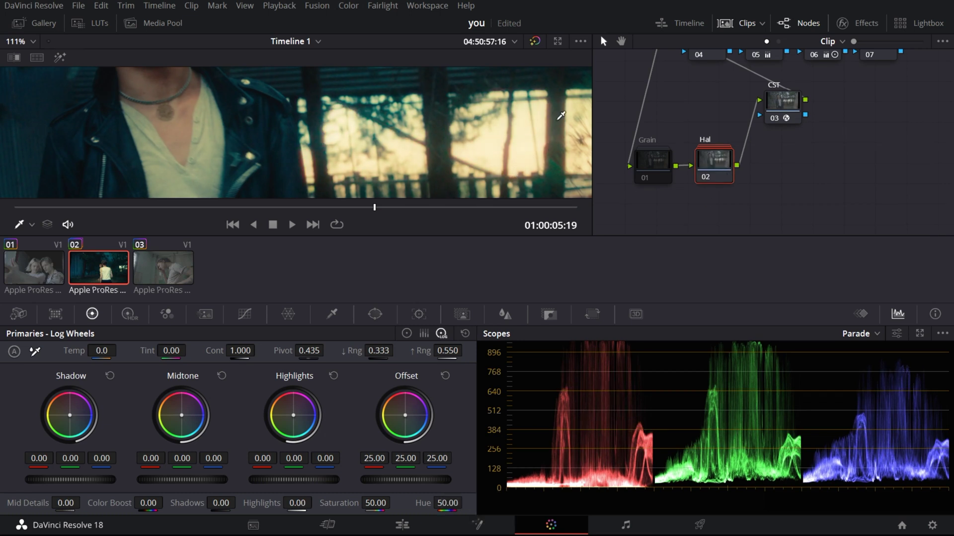
key("ctrl+d")
key("ctrl+d")
key("z")
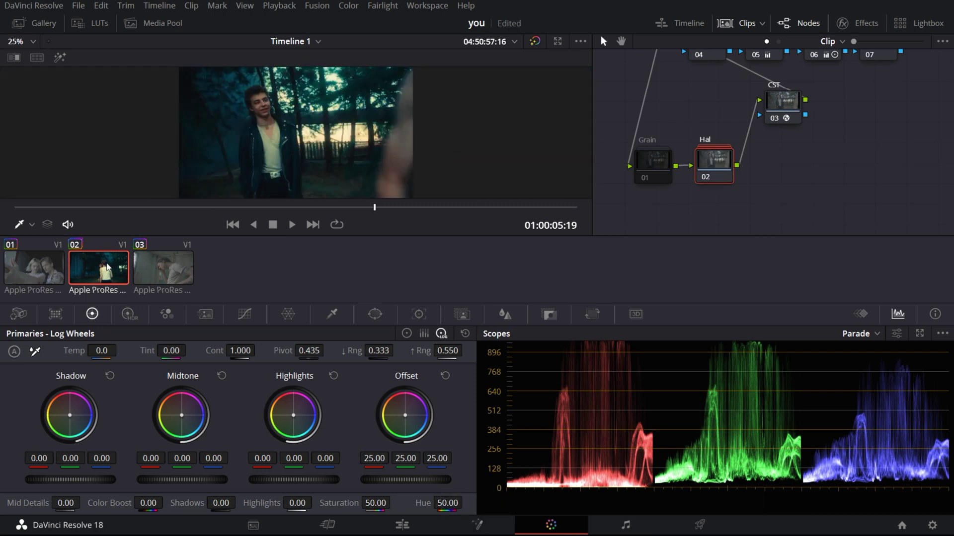
key("ctrl+a")
- Select all three clips with Ctrl+A and apply clip 02's grade to them
left_click(107, 267)
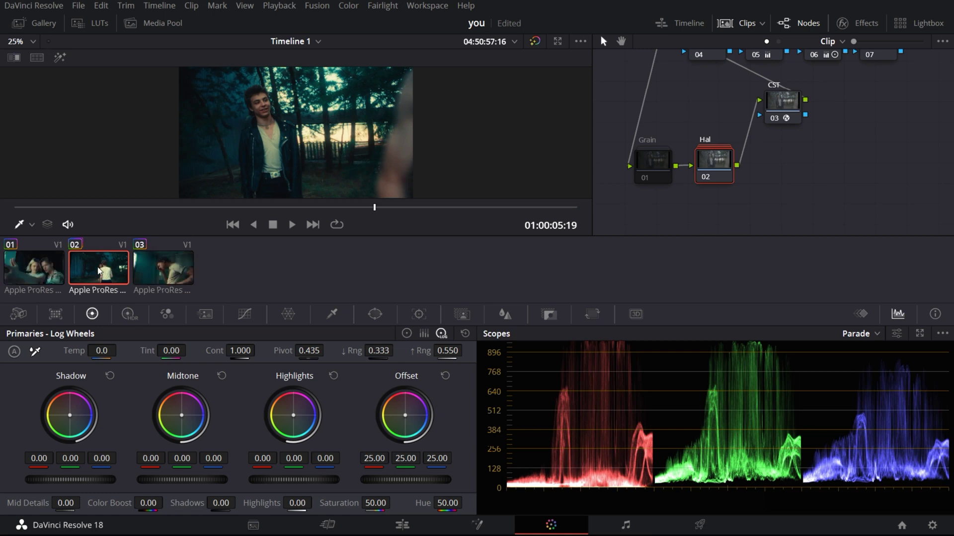
scroll(686, 95, "up", 3)
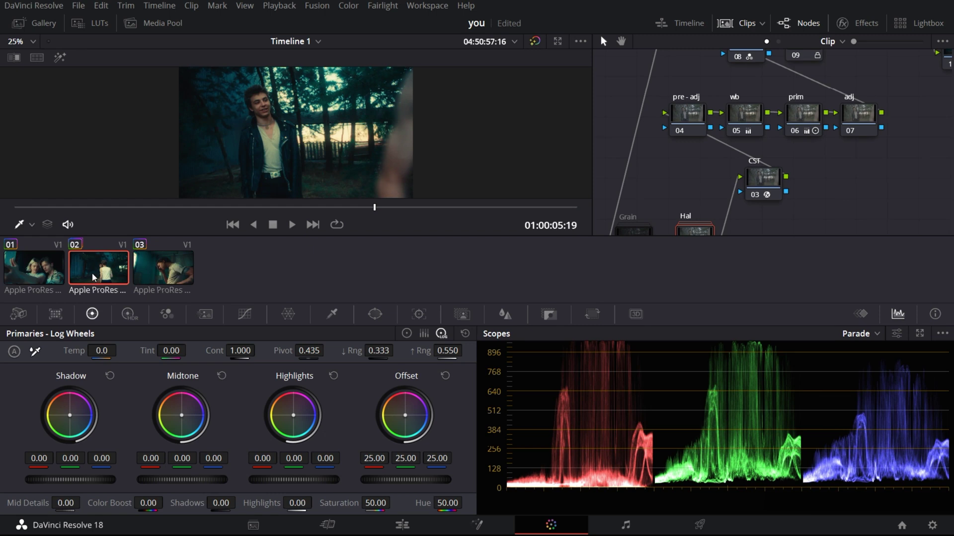
key("ctrl+a")
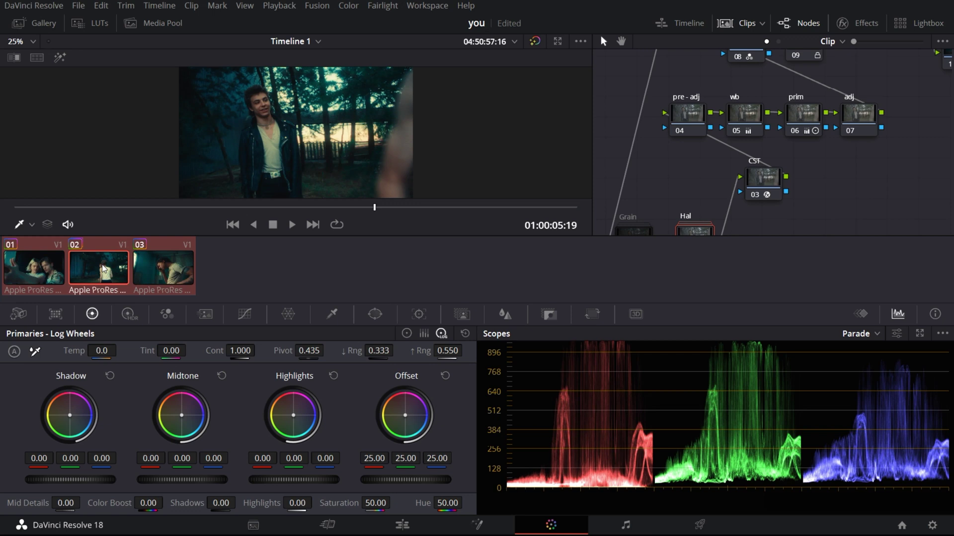
right_click(103, 269)
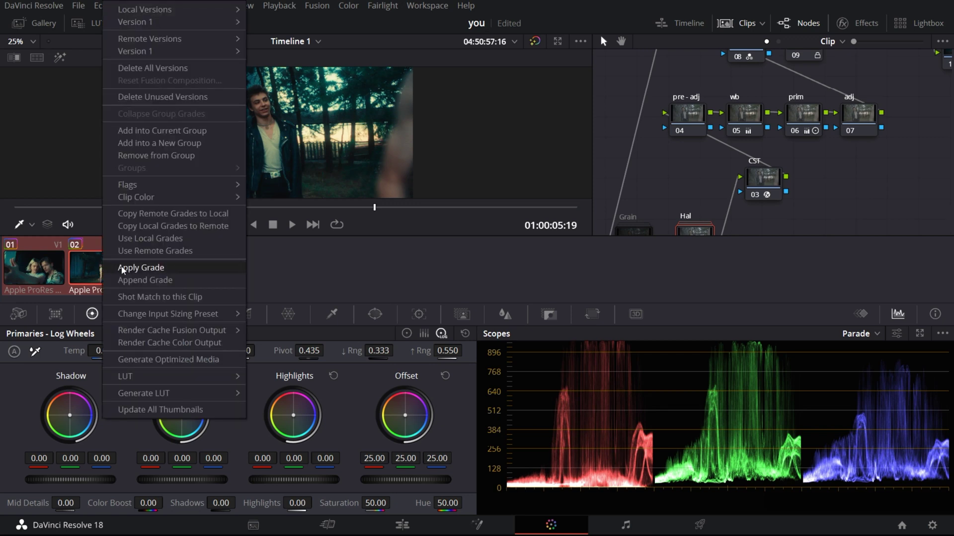
left_click(122, 268)
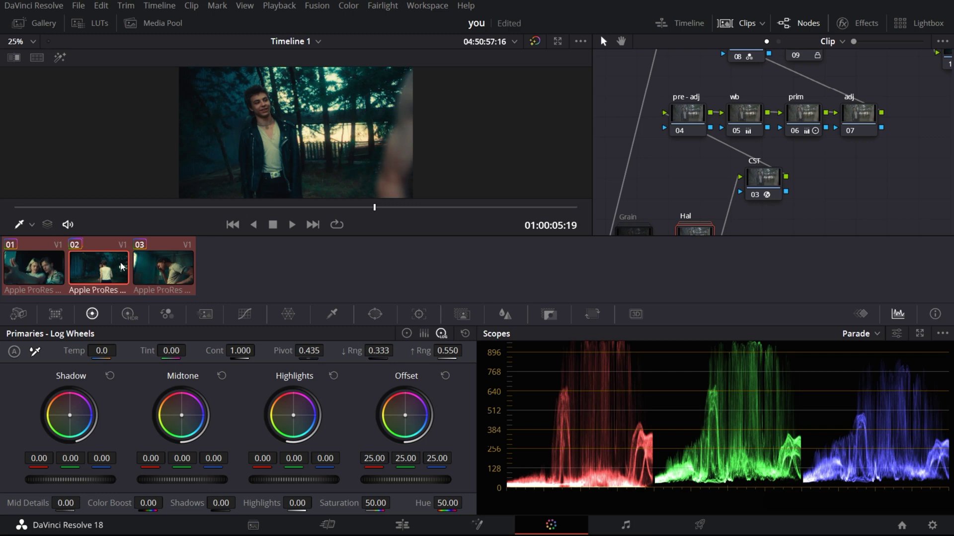
- Check clip 03, then scrub through clip 02 to review it
left_click(156, 272)
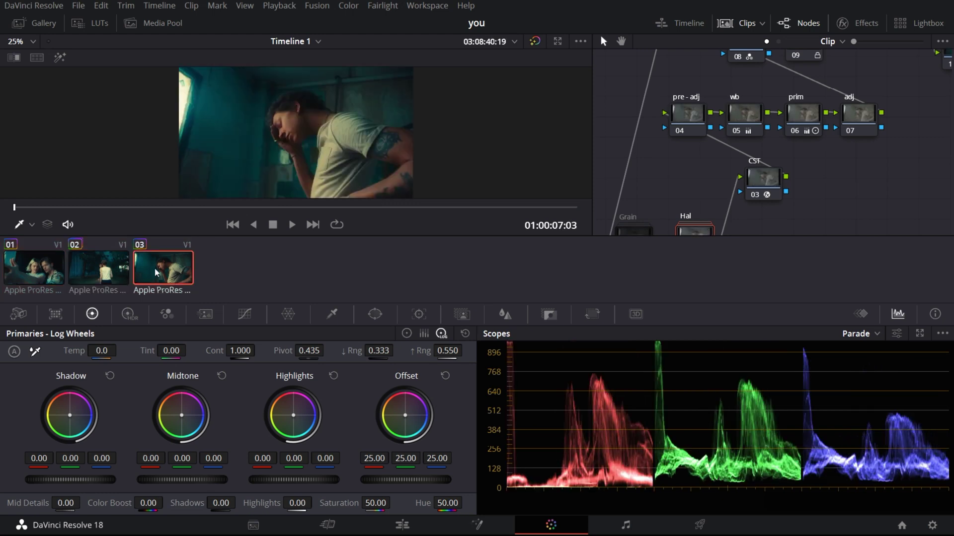
left_click(104, 275)
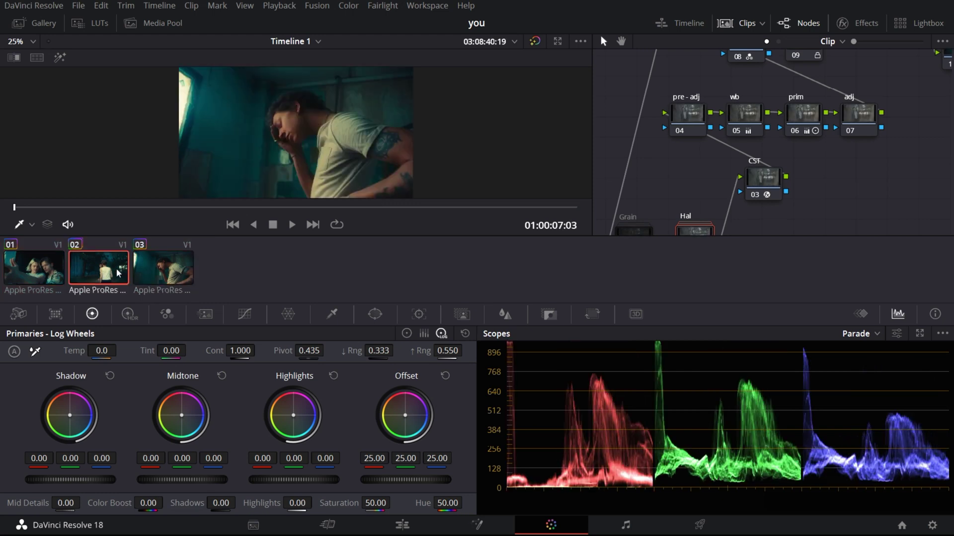
left_click_drag(221, 217, 585, 214)
- Set clip 03's wb node to Temp 220.0 and Tint 3.50, then switch to clip 01
left_click(166, 267)
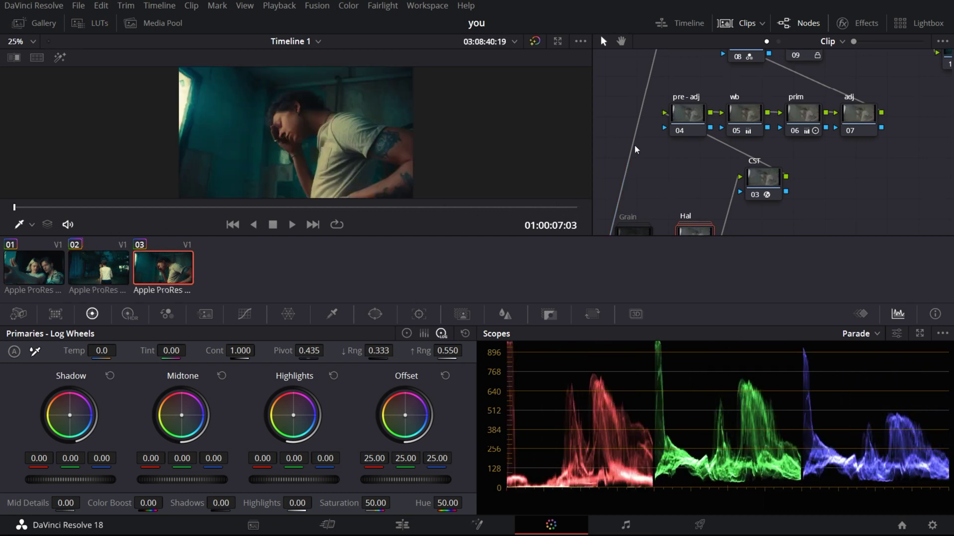
left_click(750, 115)
left_click_drag(101, 351, 69, 351)
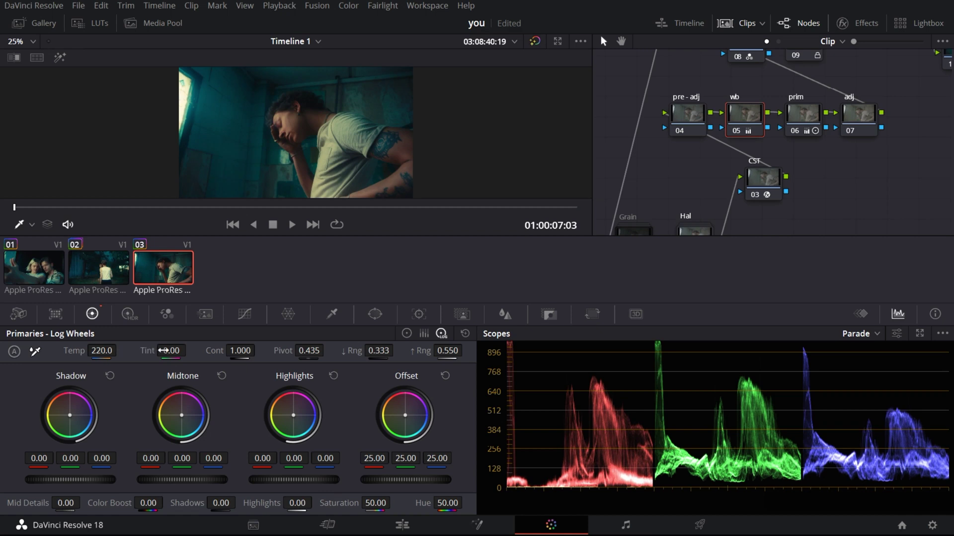
left_click_drag(172, 350, 184, 350)
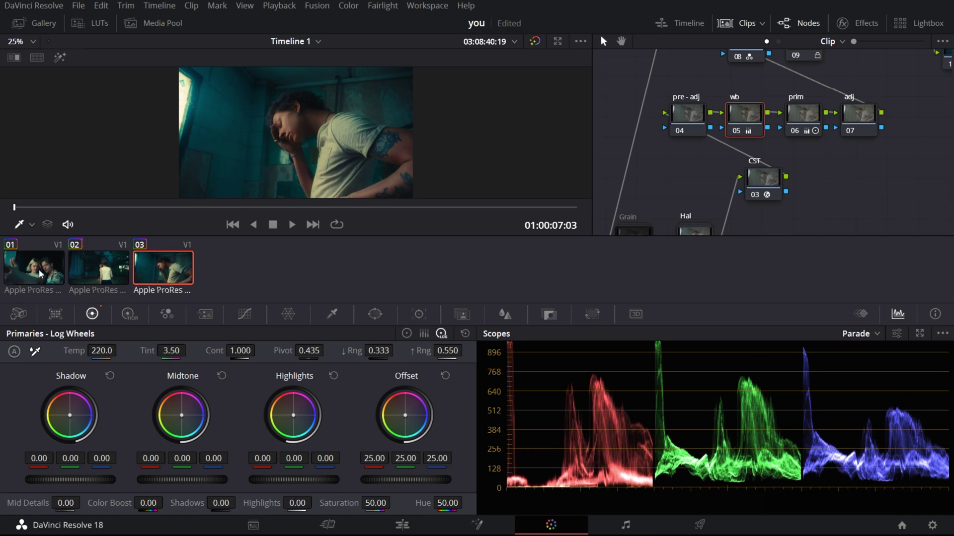
left_click(33, 267)
- Reset clip 01's prim node and regrade it with Contrast 1.174 and Offset 30.80
key("space")
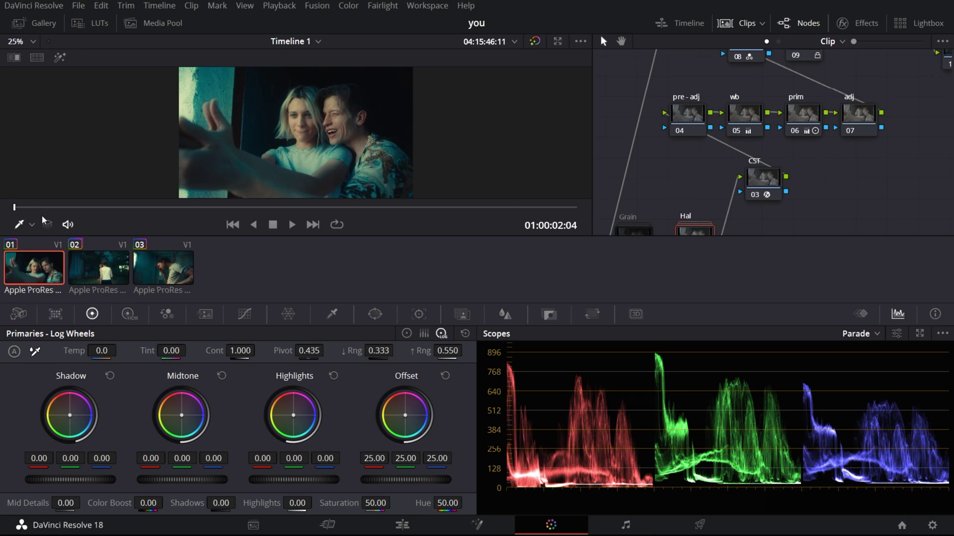
left_click(819, 114)
right_click(819, 114)
left_click(857, 121)
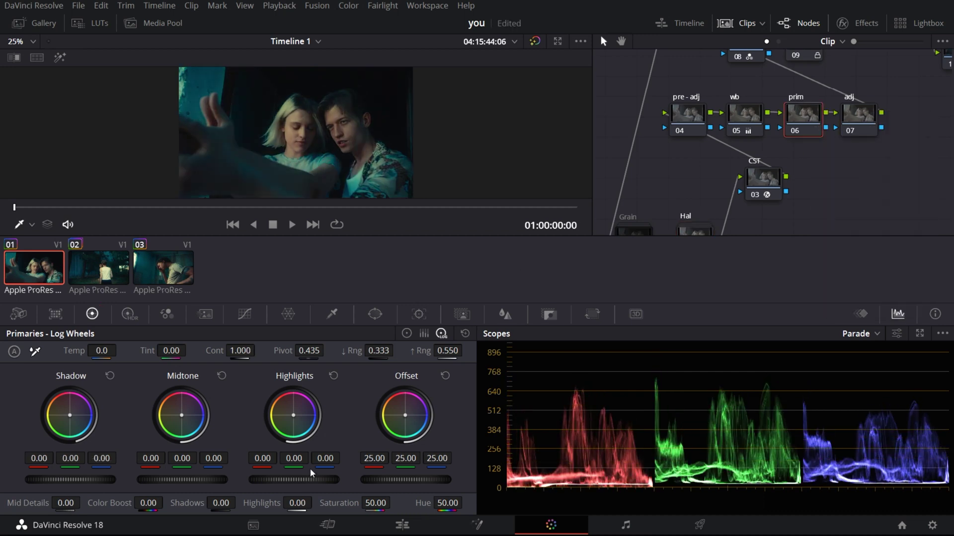
mouse_move(415, 481)
left_mouse_down()
mouse_move(446, 481)
mouse_move(432, 481)
left_mouse_up()
left_click_drag(240, 351, 260, 350)
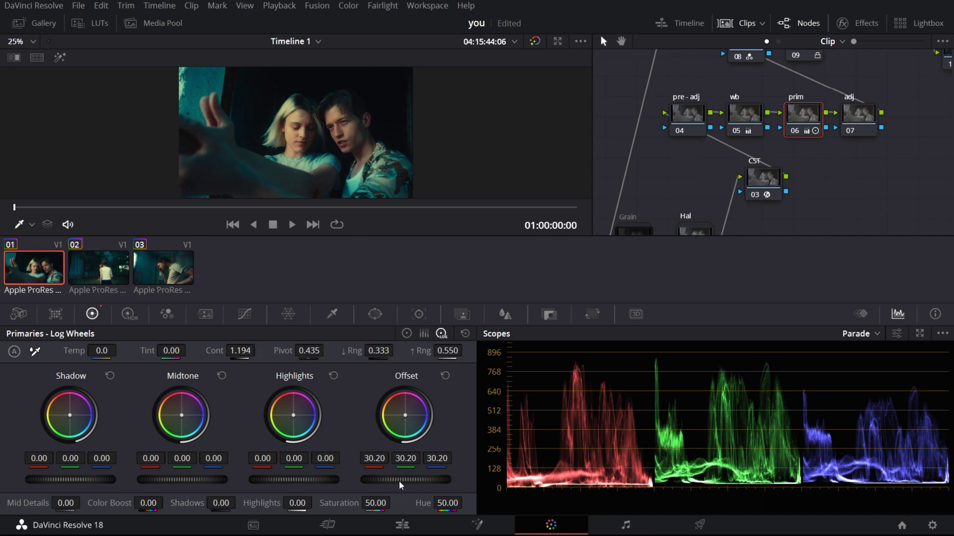
left_click_drag(400, 482, 404, 482)
- Compare clip 01's prim and wb nodes against clip 02, ending back on clip 01
left_click(95, 268)
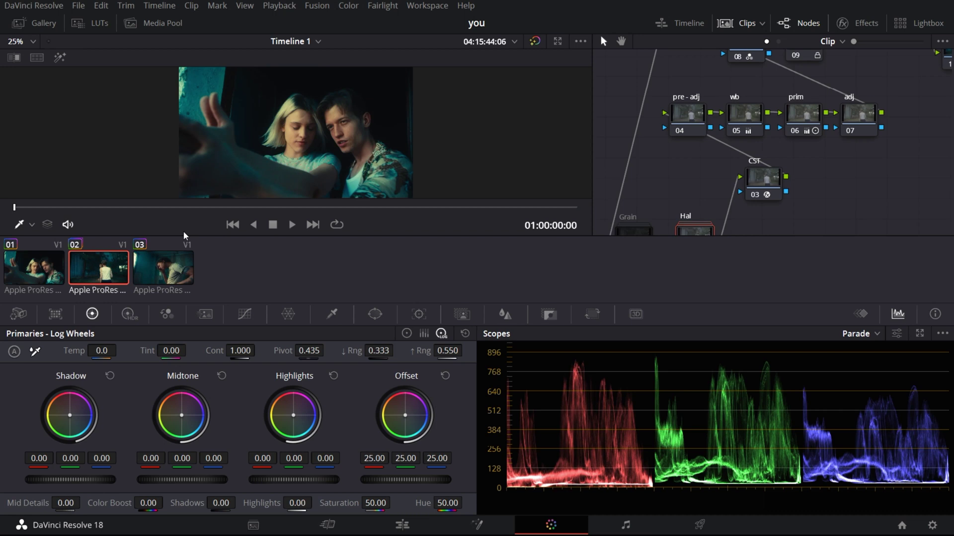
left_click(29, 282)
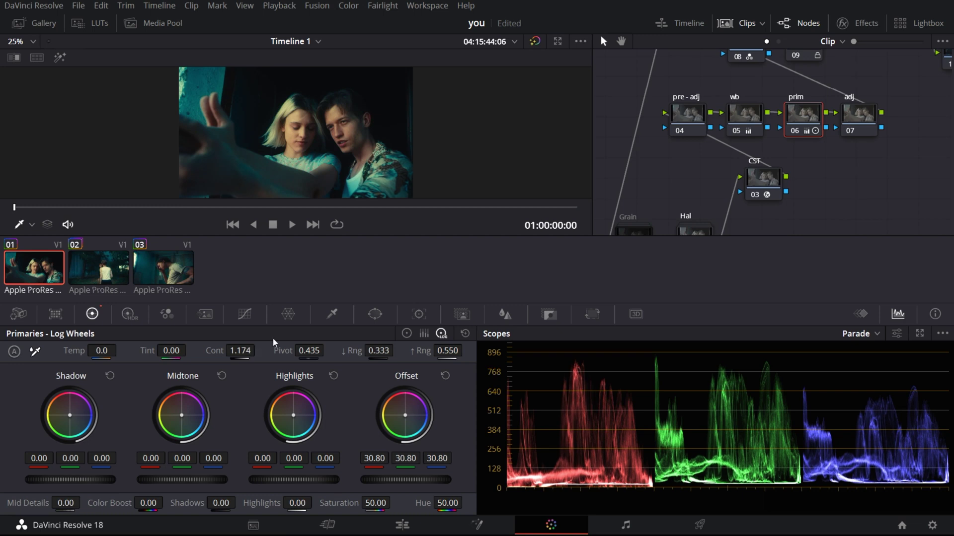
left_click(740, 136)
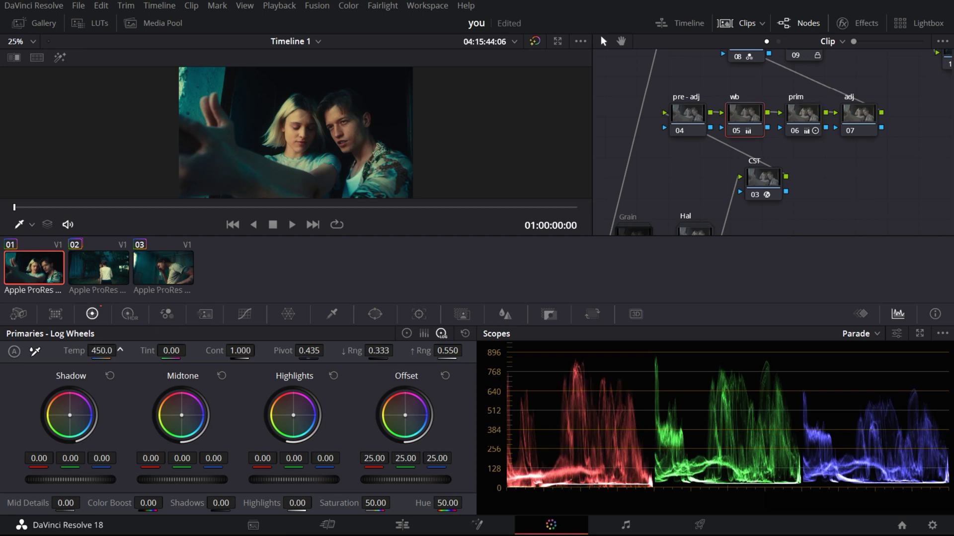
left_click(78, 278)
key("Up")
- Scrub and play from clip 01 into clip 02, stopping a little way into it
left_click_drag(248, 209, 563, 211)
key("space")
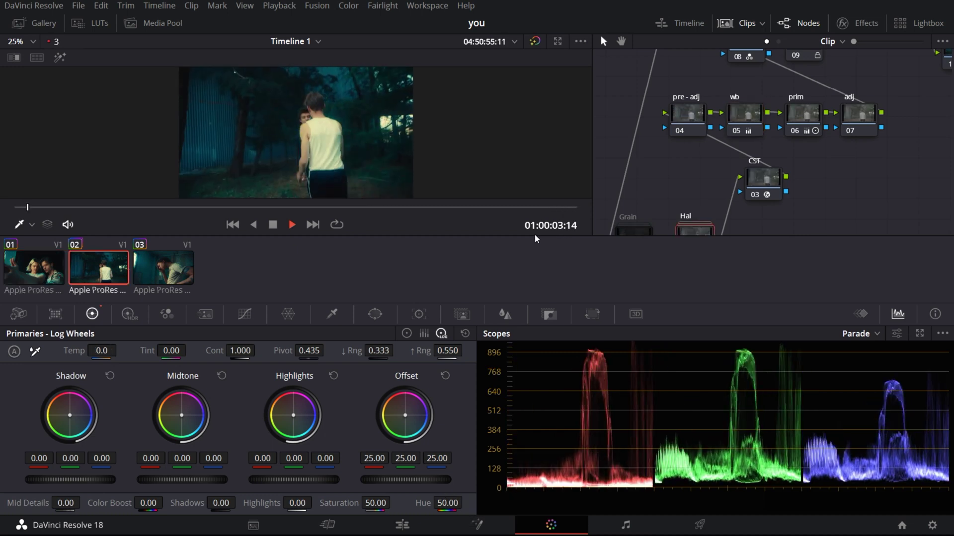
key("space")
left_click(389, 209)
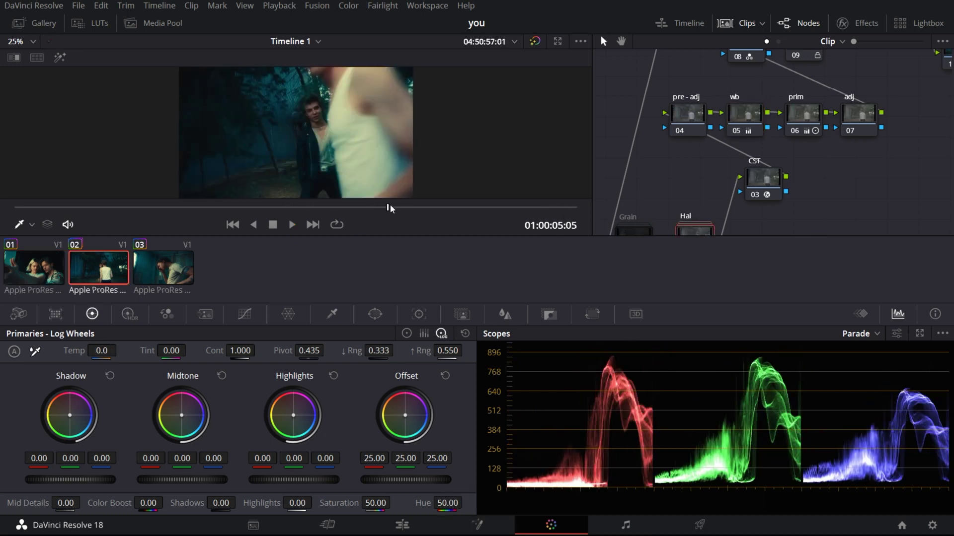
left_click(401, 207)
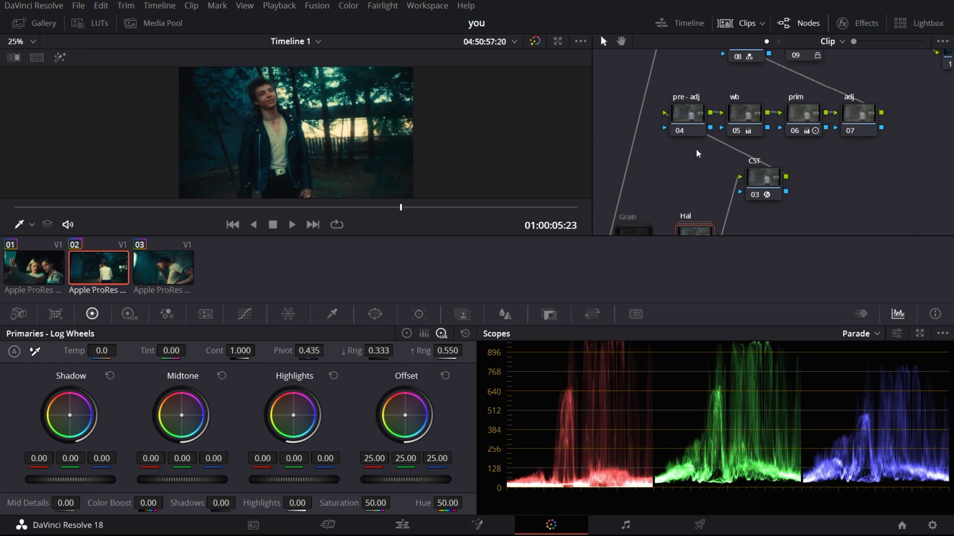
- Pan the node graph to show upper nodes 08–12 and browse the Color menu
left_click_drag(696, 148, 669, 248)
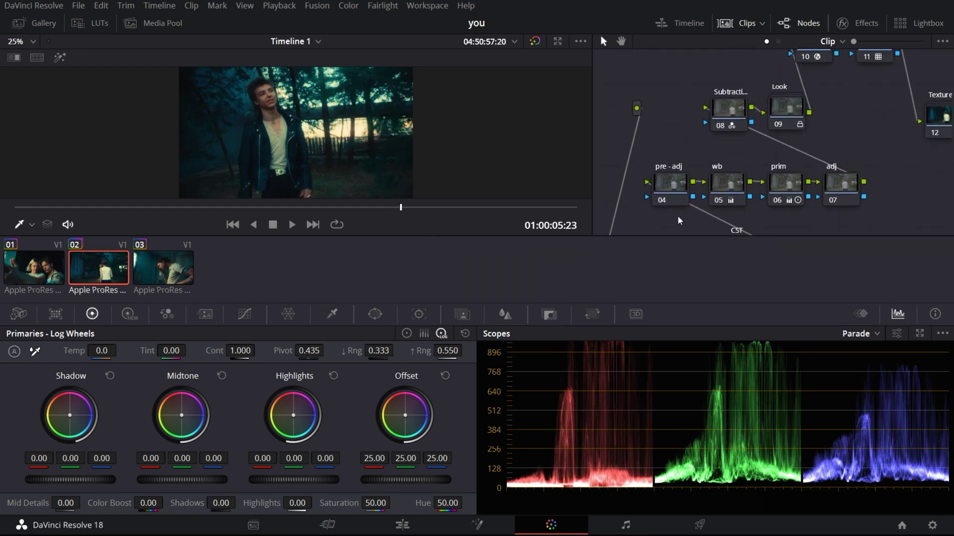
left_click(349, 5)
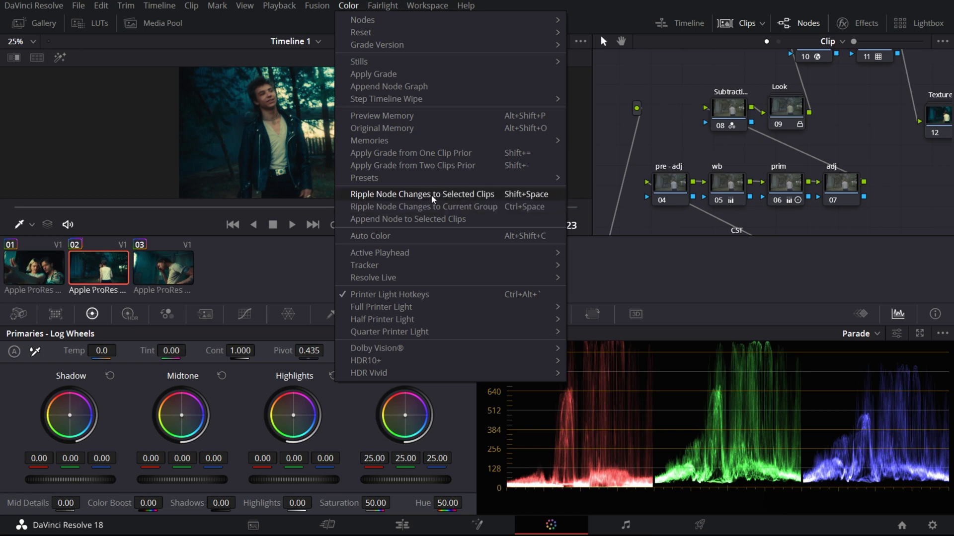
left_click(37, 5)
- Find the Ripple Node Changes to Selected Clips shortcut under Color in Keyboard Customization, then close it
left_click(37, 5)
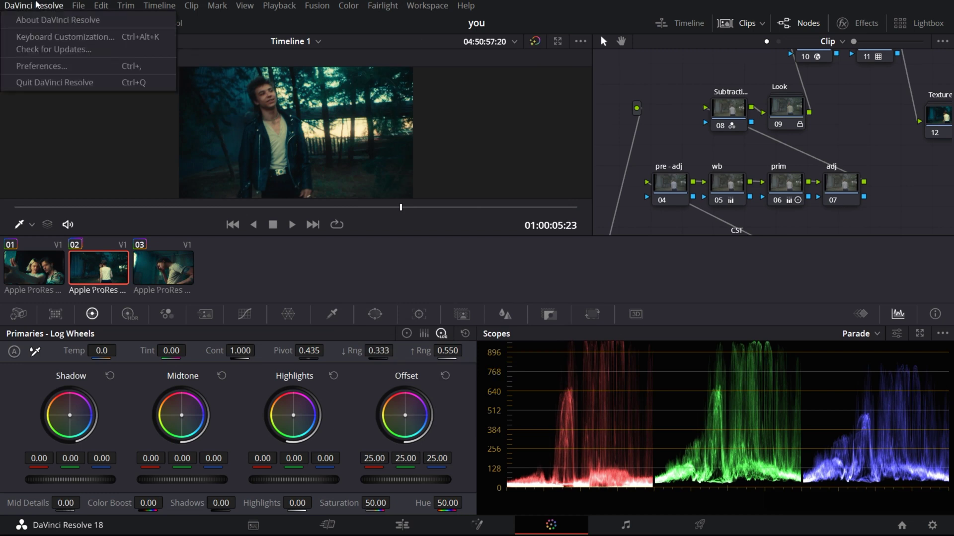
left_click(60, 37)
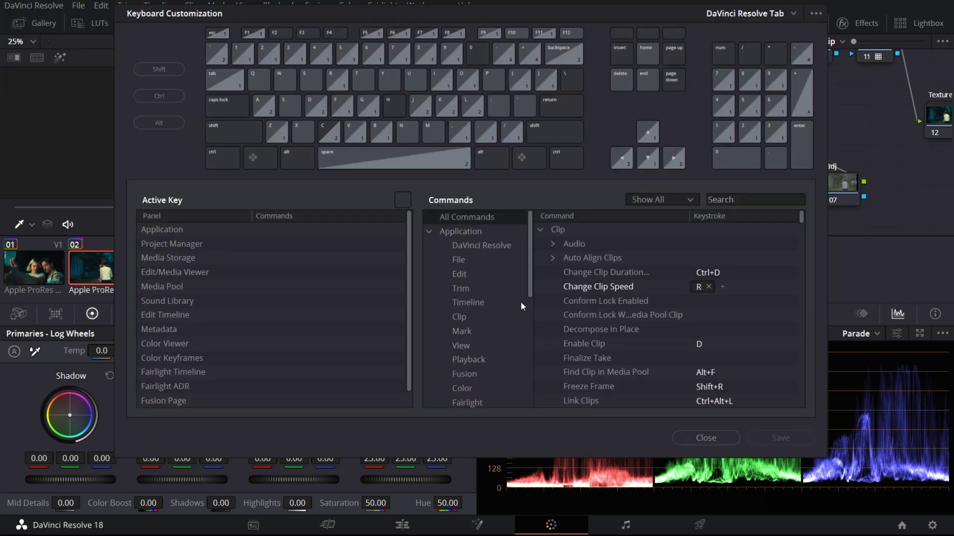
scroll(472, 298, "down", 3)
left_click(469, 260)
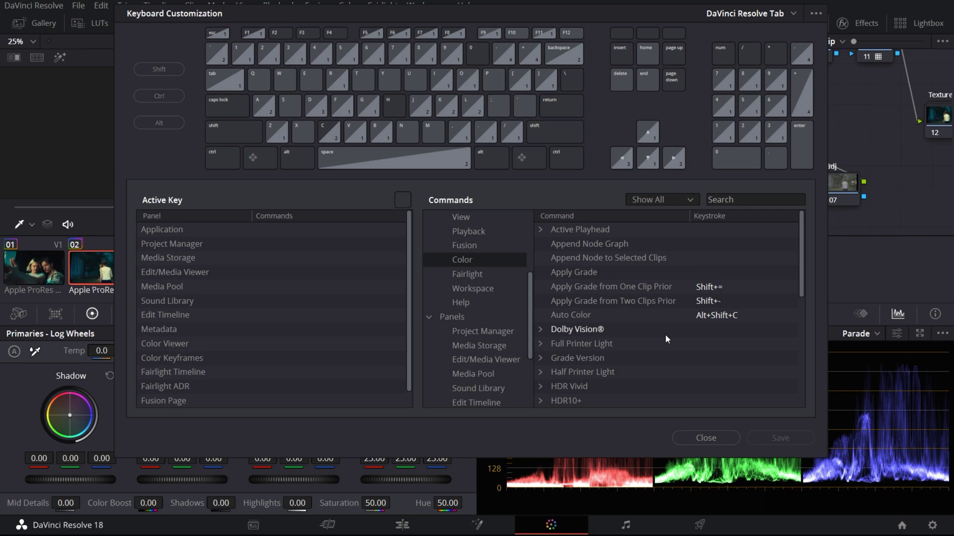
scroll(636, 318, "down", 5)
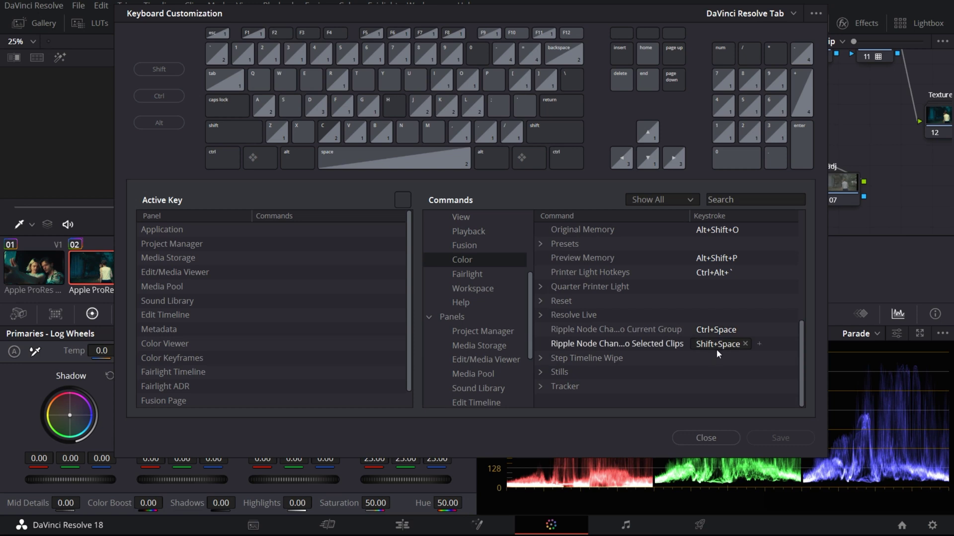
left_click(720, 439)
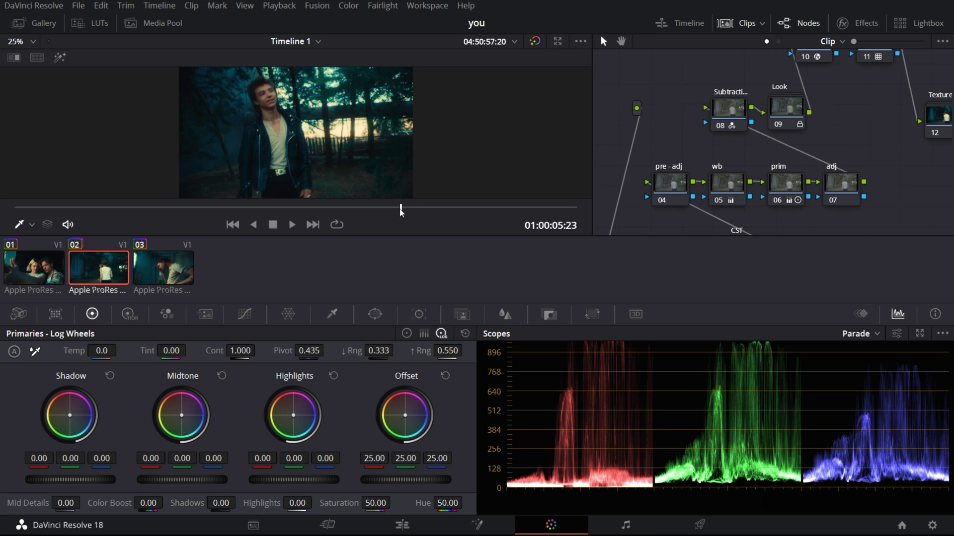
- Step back in clip 02, then switch to clip 03 and move later into it
left_click_drag(400, 209, 451, 188)
left_click(160, 267)
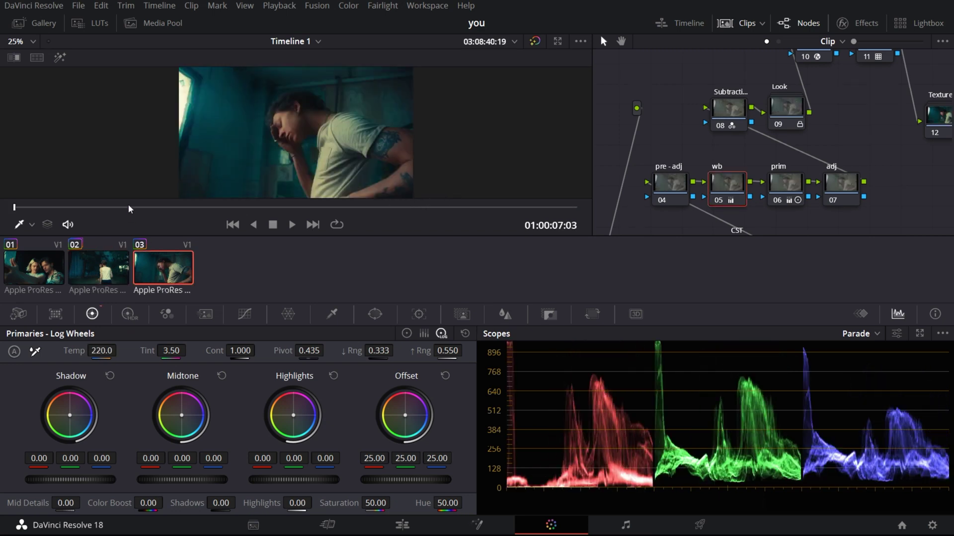
left_click_drag(285, 208, 472, 203)
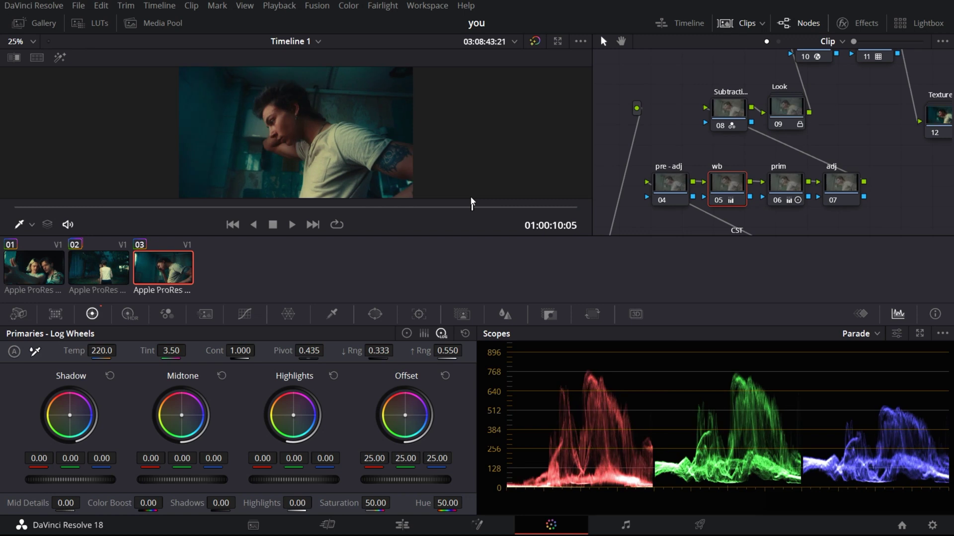
- In node 08's RGB Mixer, lower the Green Output green channel to 0.06
left_click(844, 180)
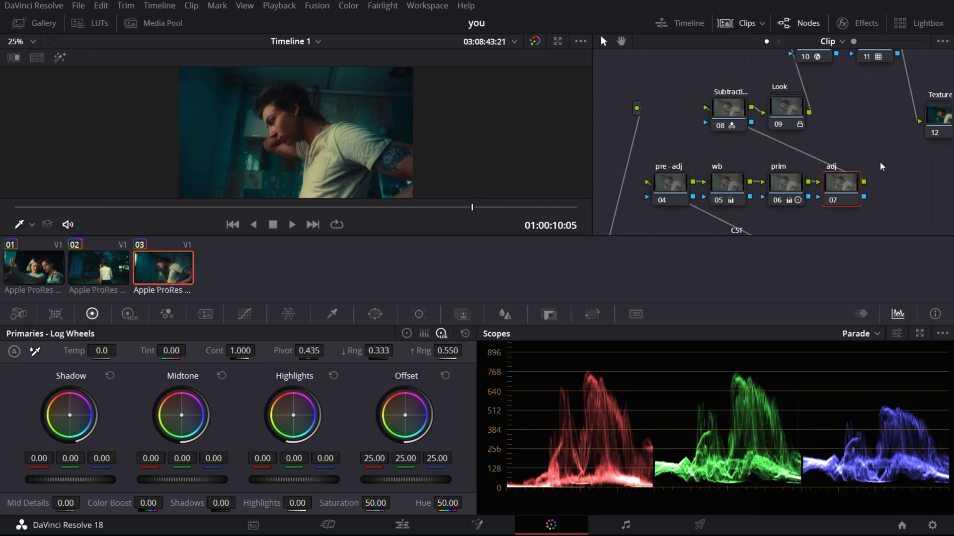
left_click(727, 114)
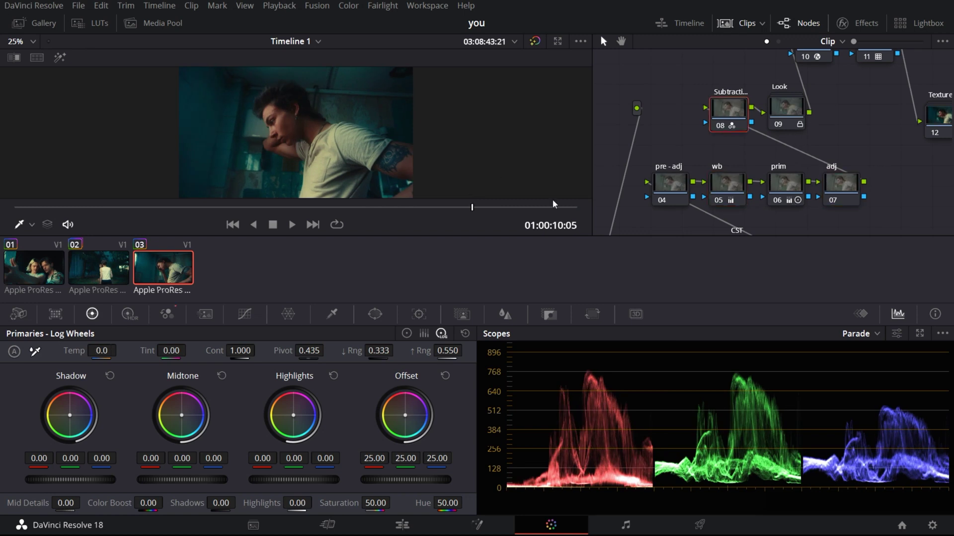
left_click(167, 313)
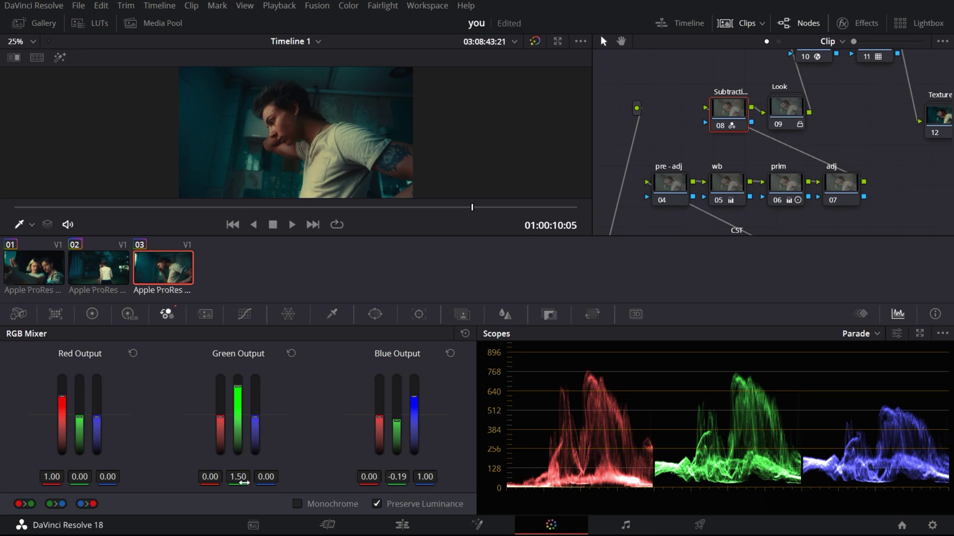
left_click_drag(242, 482, 171, 483)
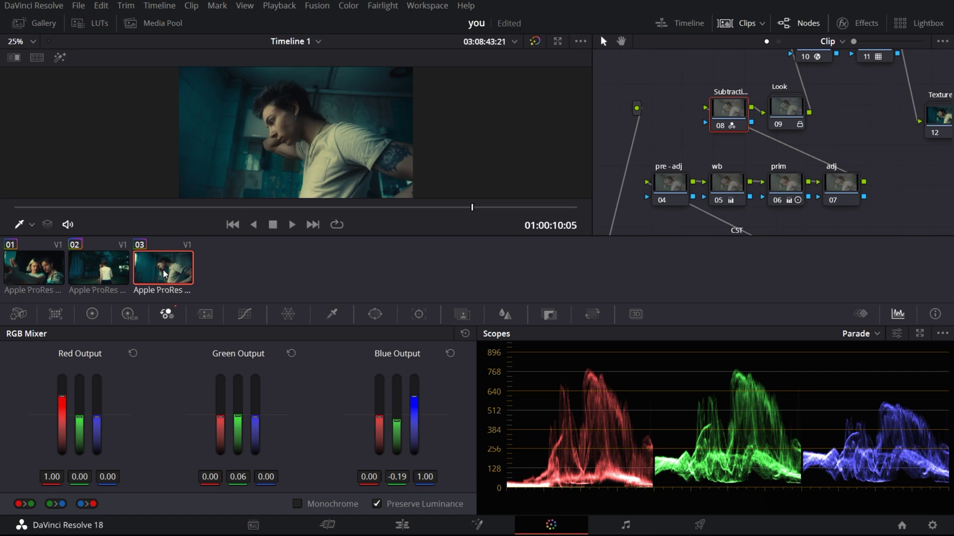
- Select all three clips and ripple the node changes to them with Shift+Space
key("ctrl+a")
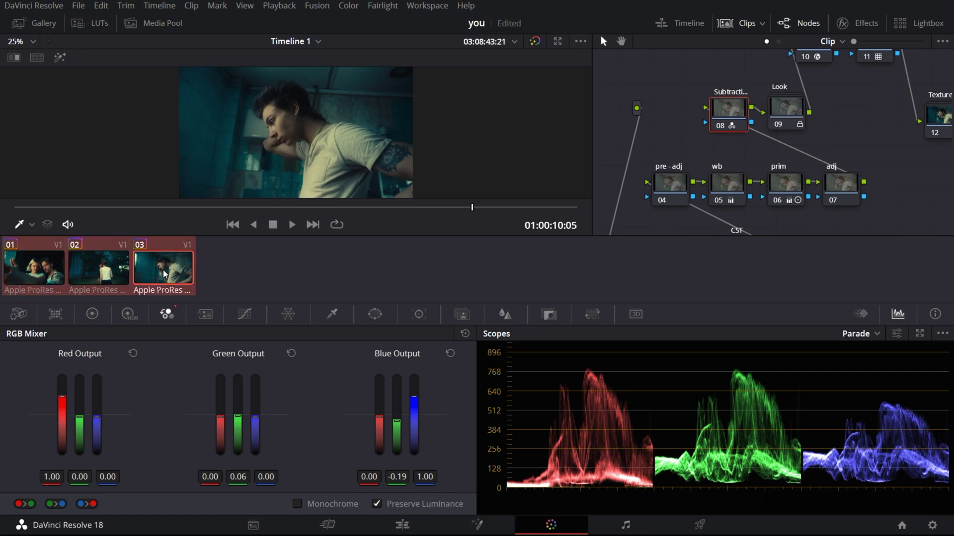
key("shift+space")
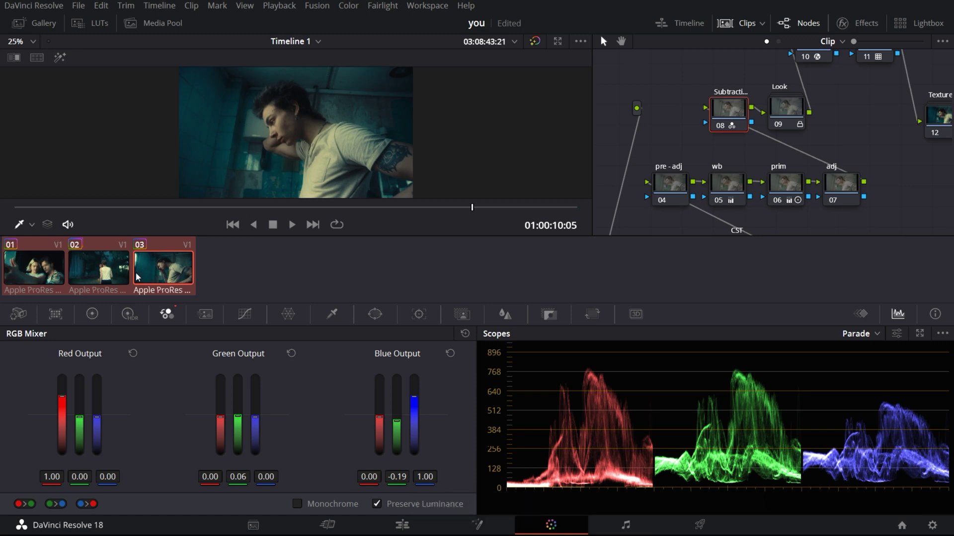
left_click(115, 279)
- Toggle Subtraction node 08 on clips 01 and 02 to compare, finishing with node 08 selected on clip 02
left_click(54, 273)
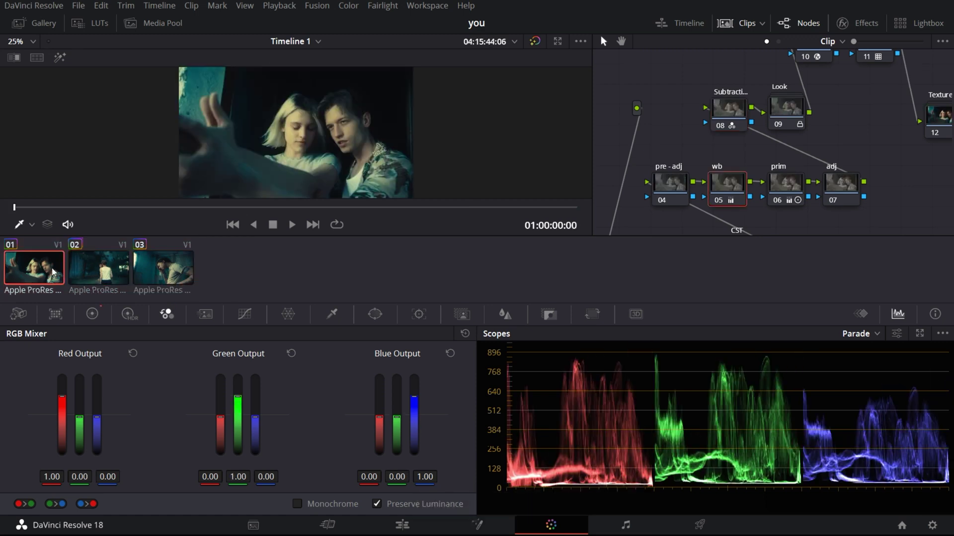
left_click(728, 108)
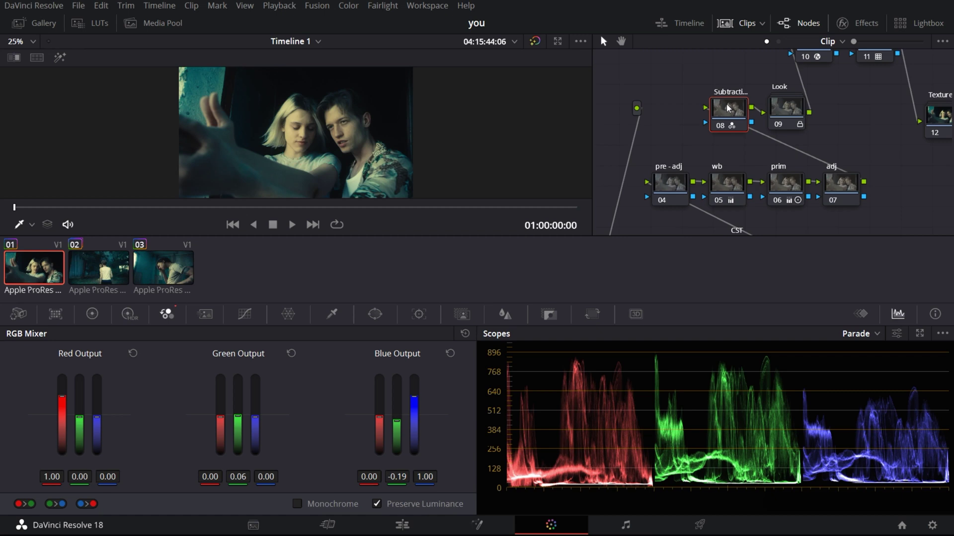
key("ctrl+d")
left_click(87, 269)
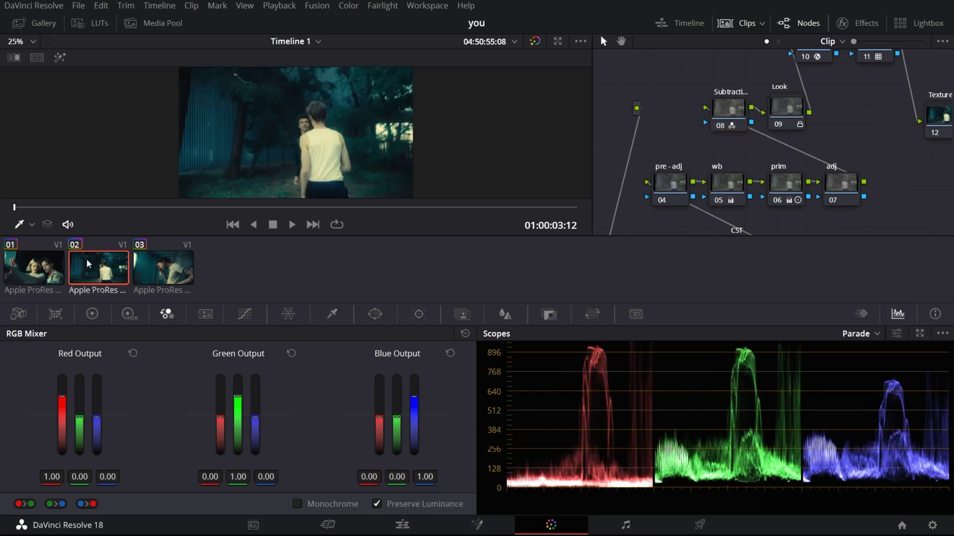
key("ctrl+d")
left_click(723, 130)
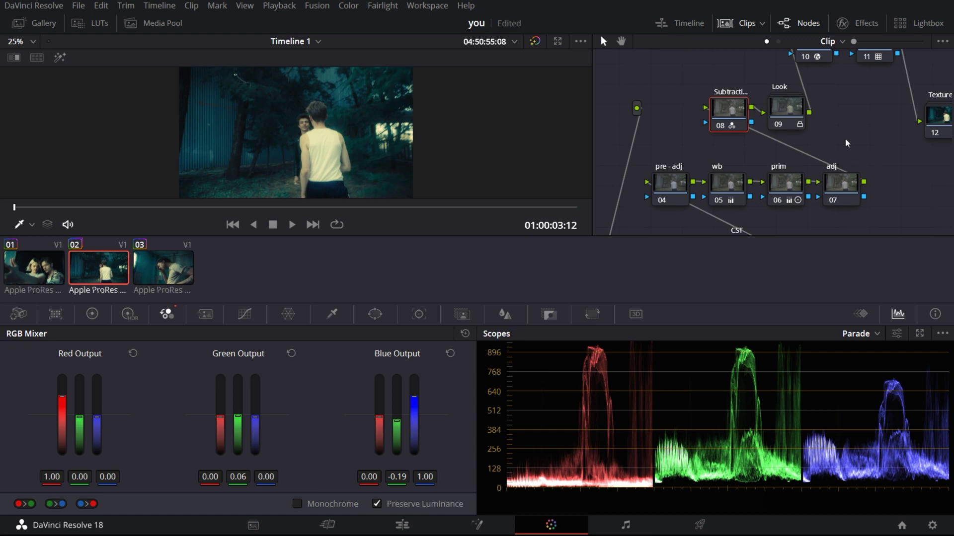
scroll(821, 229, "up", 5)
left_click(798, 149)
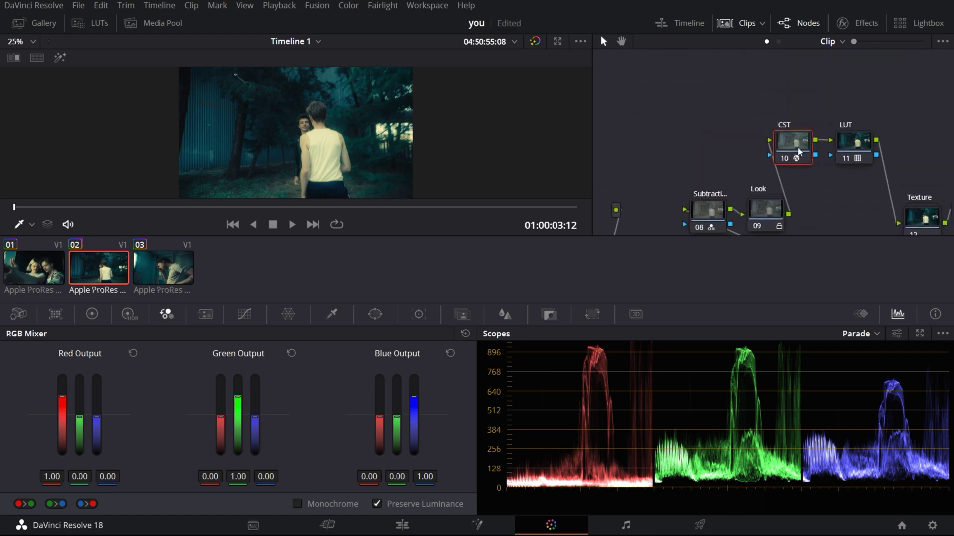
scroll(831, 68, "down", 6)
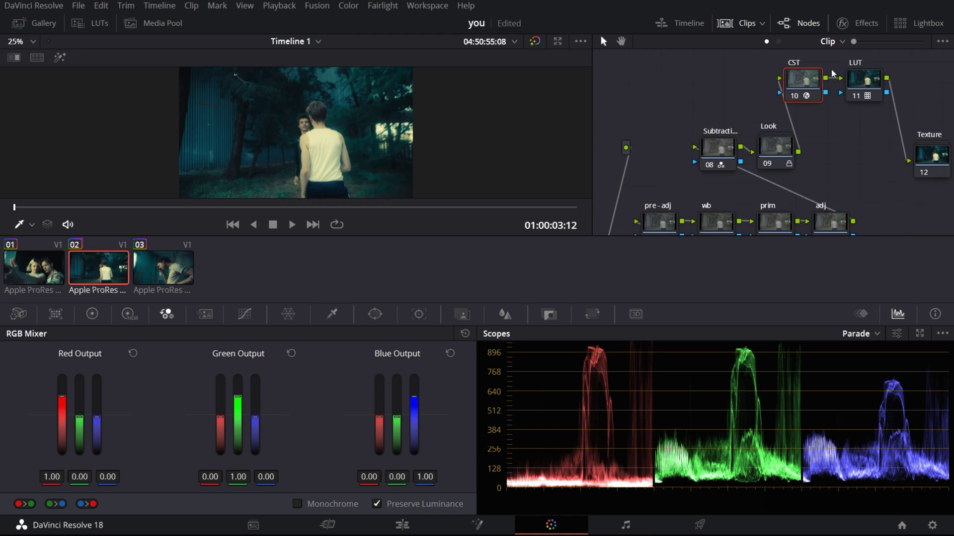
scroll(804, 174, "down", 2)
left_click(757, 185)
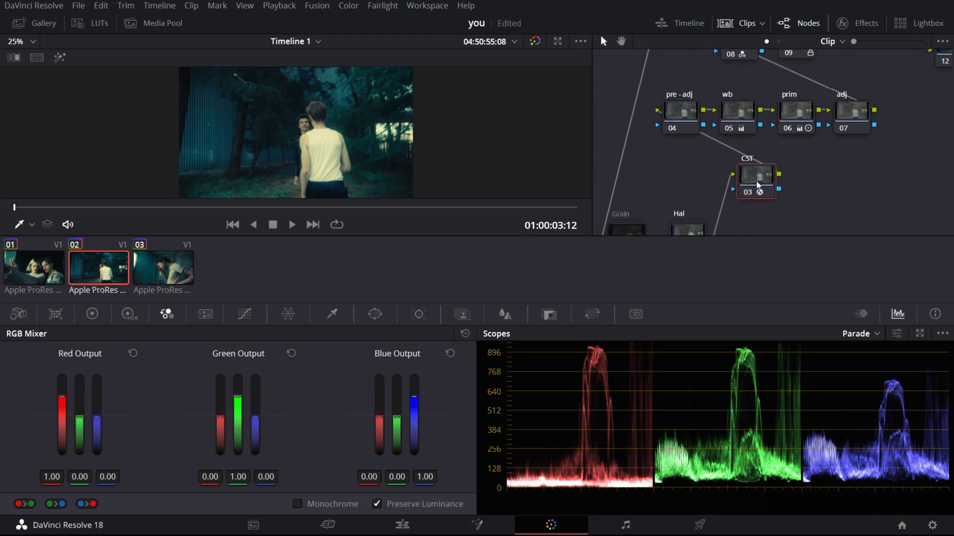
scroll(861, 125, "up", 3)
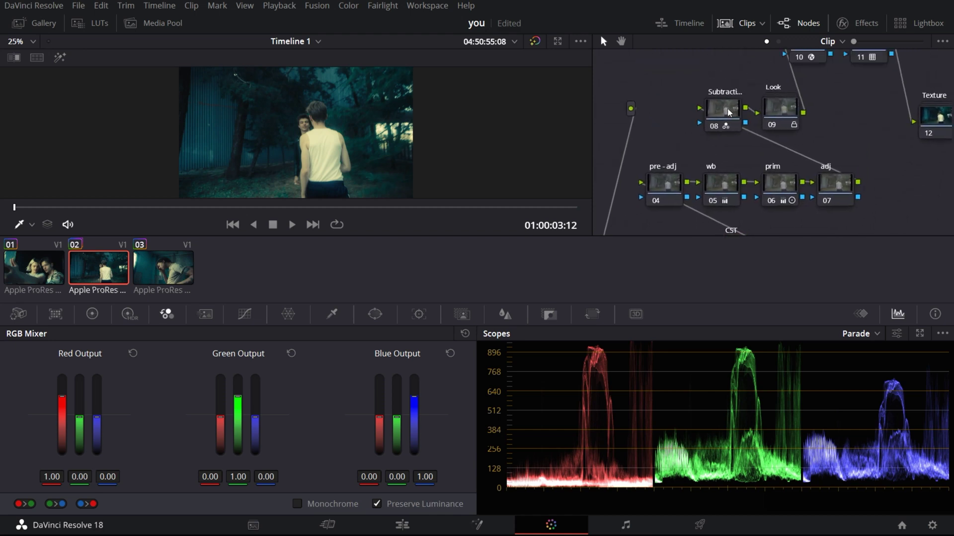
left_click(714, 125)
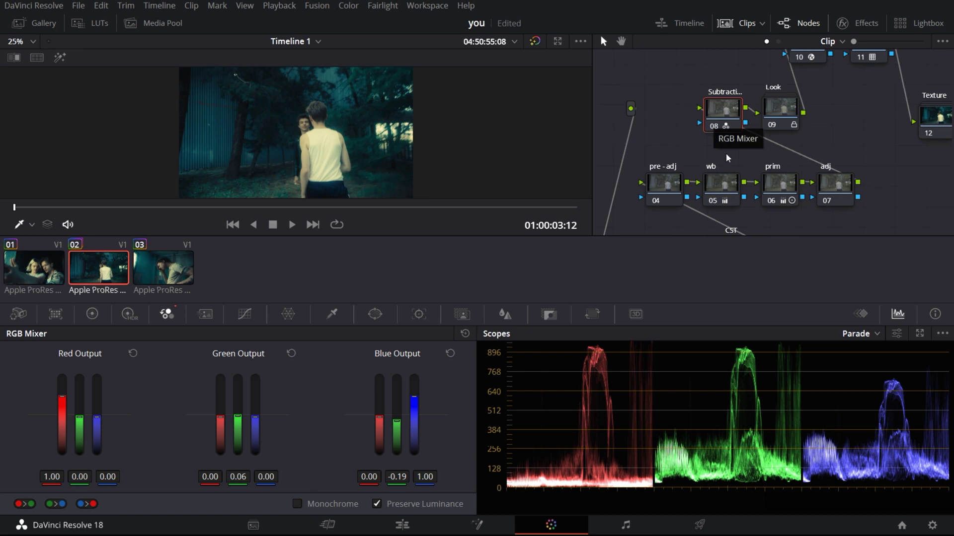
left_click(43, 276)
left_click(106, 274)
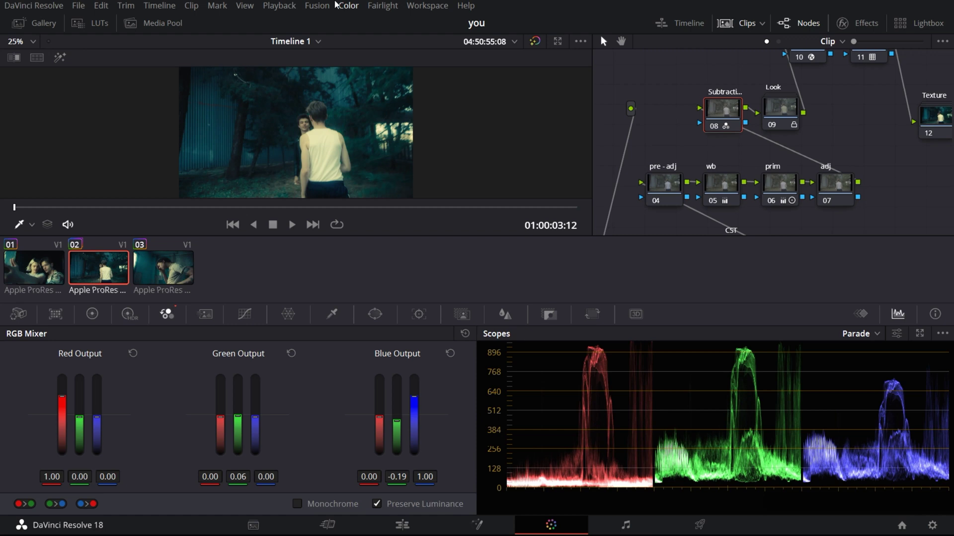
- Browse the Color menu and the clip options with all clips selected, then reselect clip 02
left_click(355, 8)
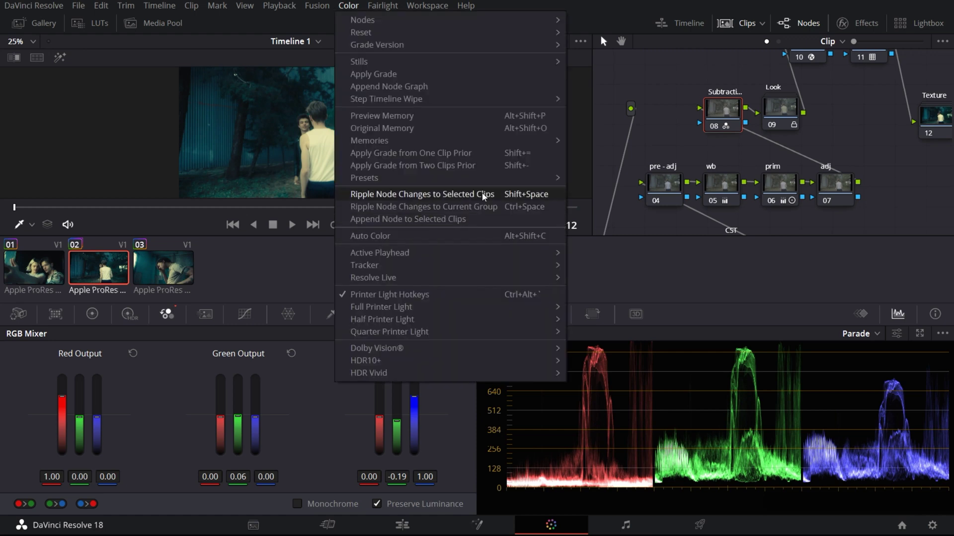
left_click(109, 266)
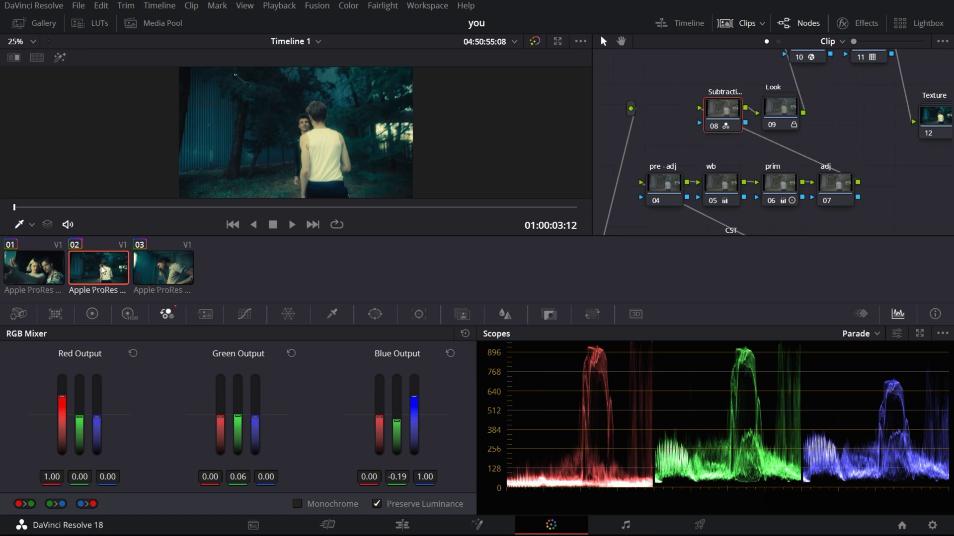
key("ctrl+a")
right_click(101, 266)
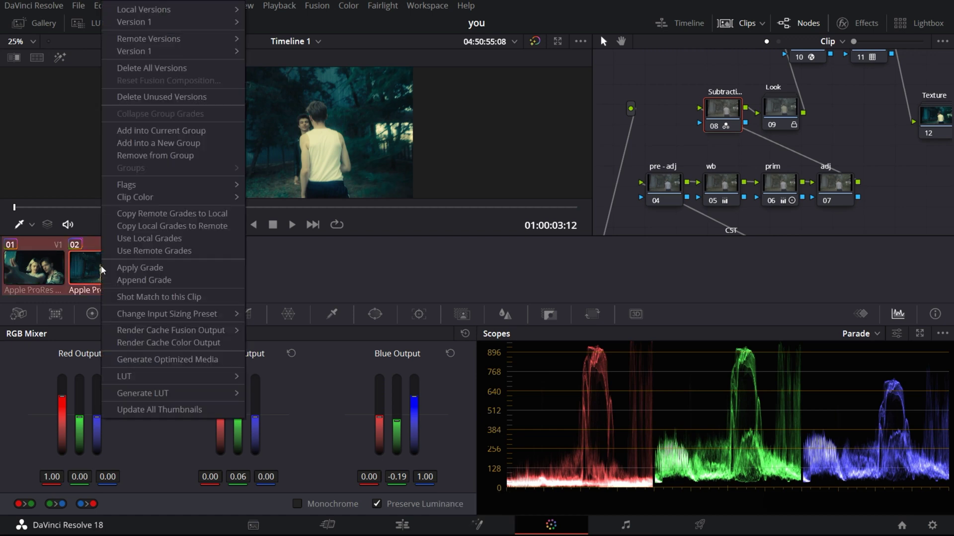
left_click(341, 252)
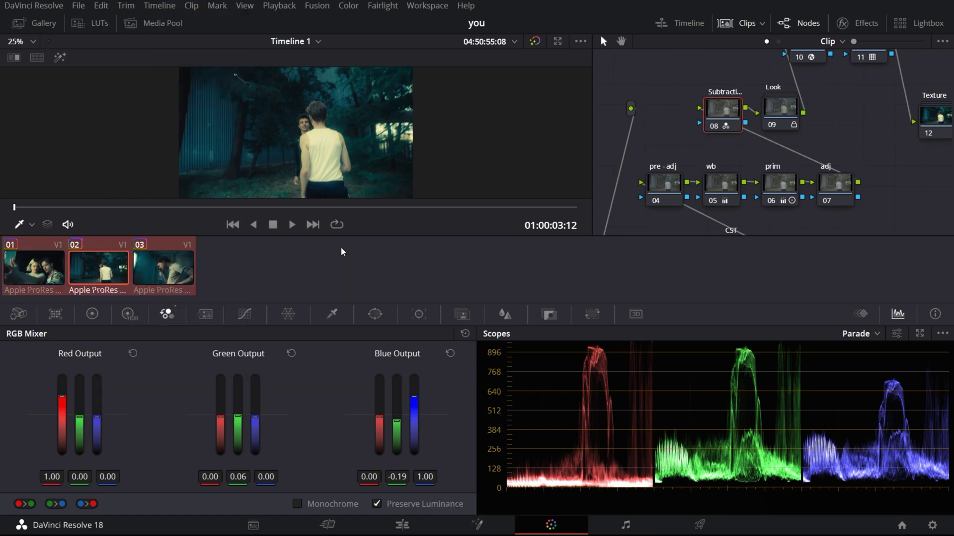
left_click(126, 276)
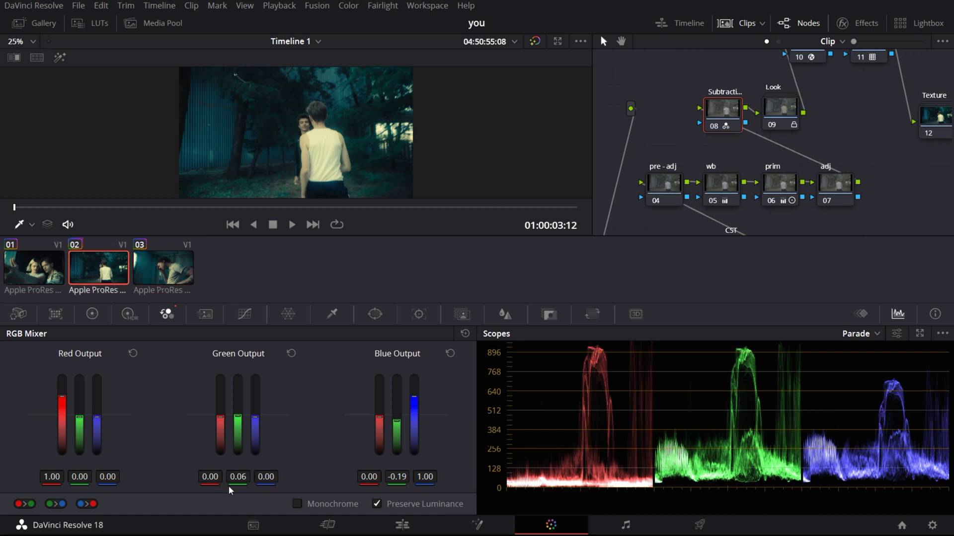
- Raise node 08's RGB Mixer Green Output green to 1.28 and ripple it to all three clips
left_click_drag(244, 473, 238, 477)
left_click(291, 353)
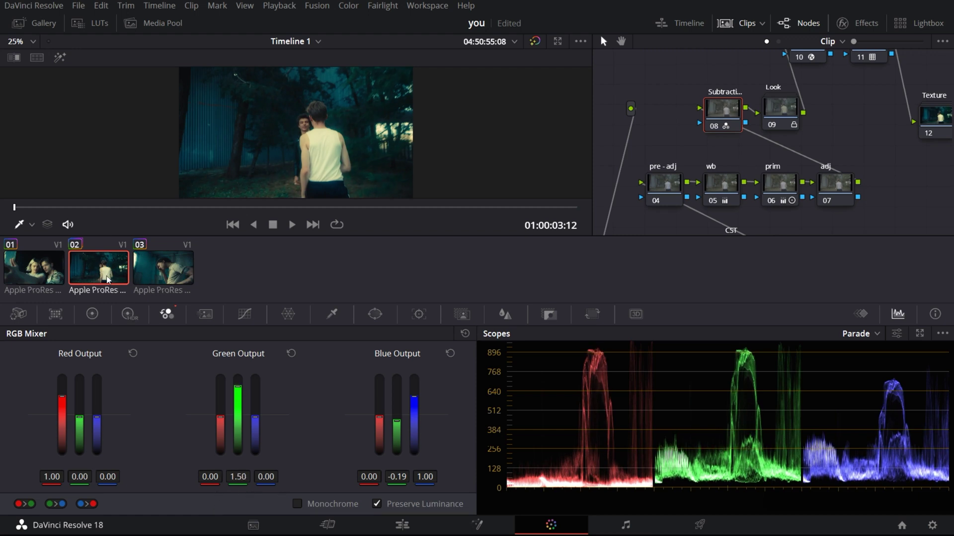
key("ctrl+a")
key("shift+space")
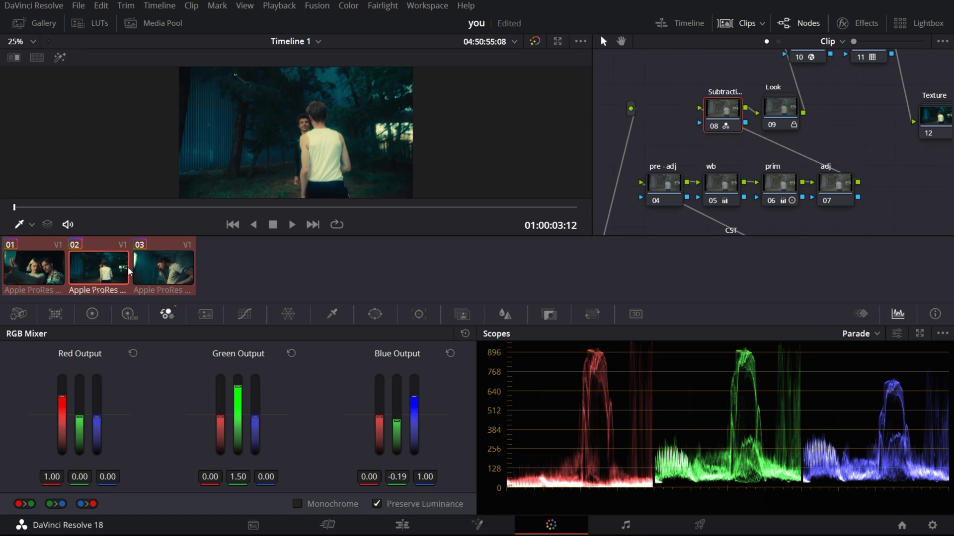
- Switch among clips 01, 02 and 03 to check the change, scrubbing through clip 01
left_click(127, 270)
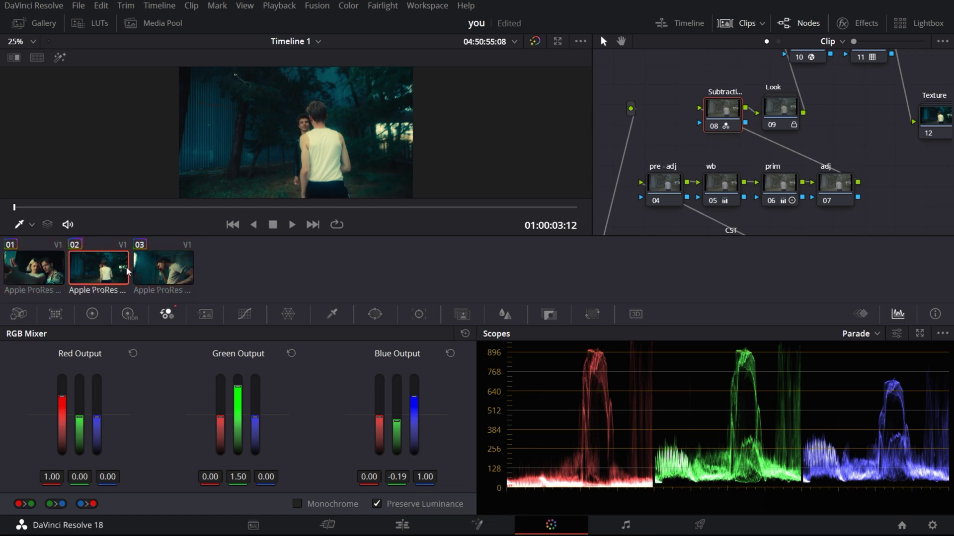
left_click(164, 271)
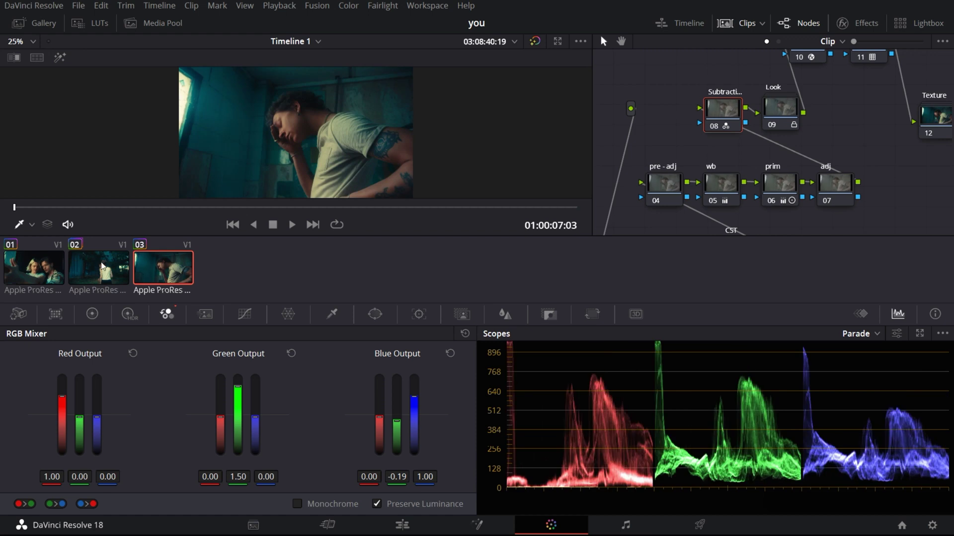
key("Up")
key("Up")
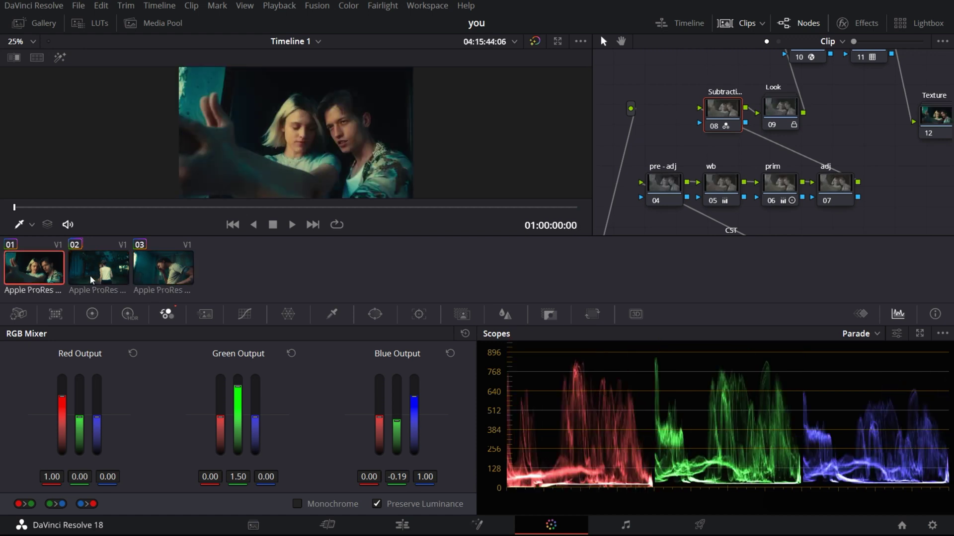
left_click(100, 279)
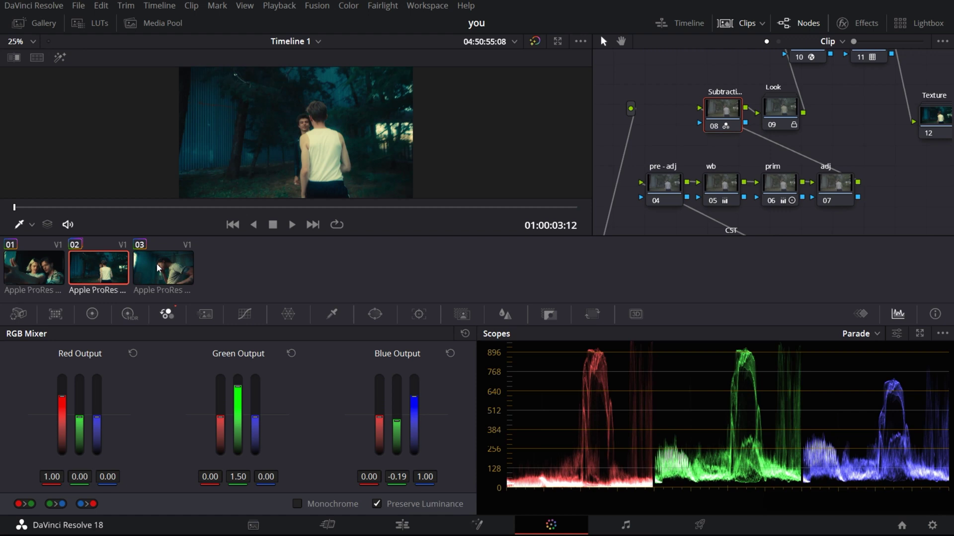
left_click(152, 270)
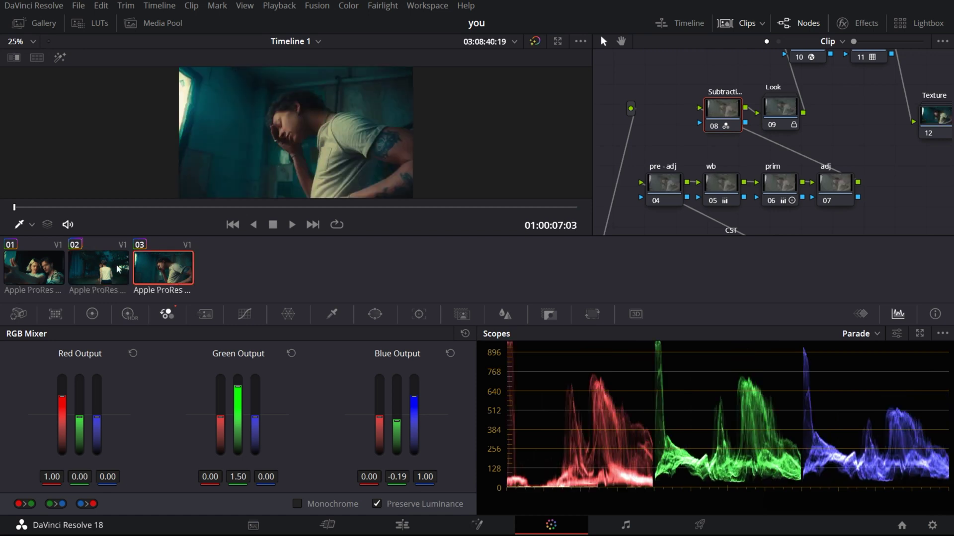
left_click(118, 268)
left_click(58, 271)
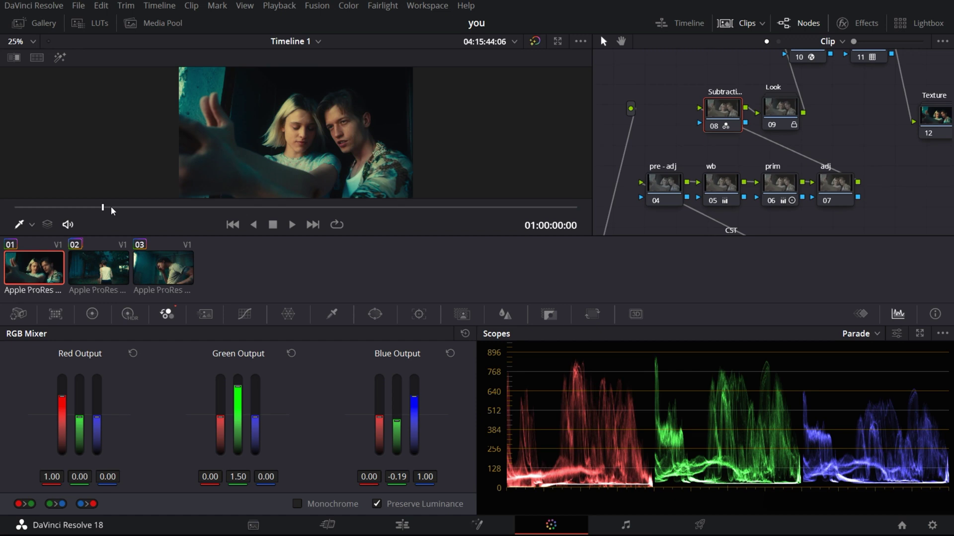
left_click_drag(107, 206, 499, 197)
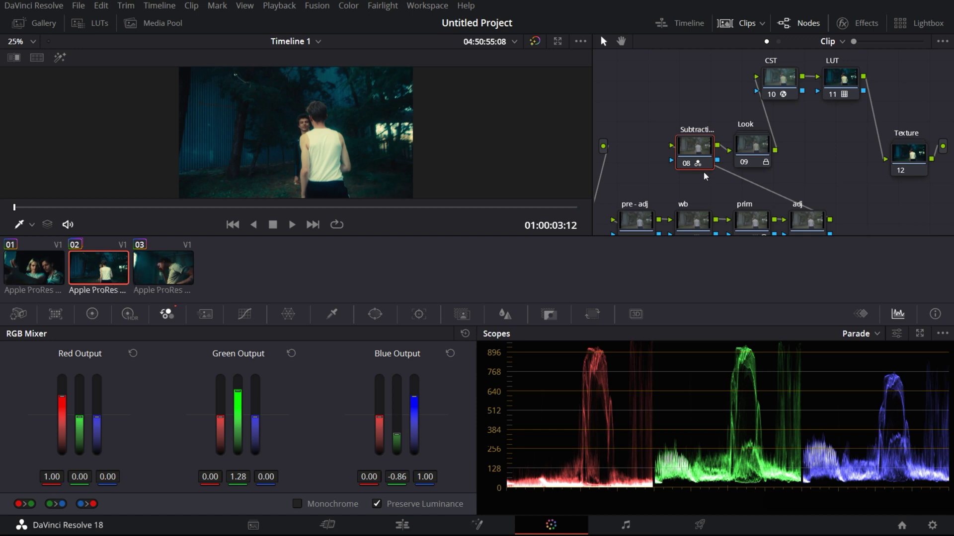
- On clip 02, add a new serial node 08 after the adj node 07
scroll(704, 159, "down", 2)
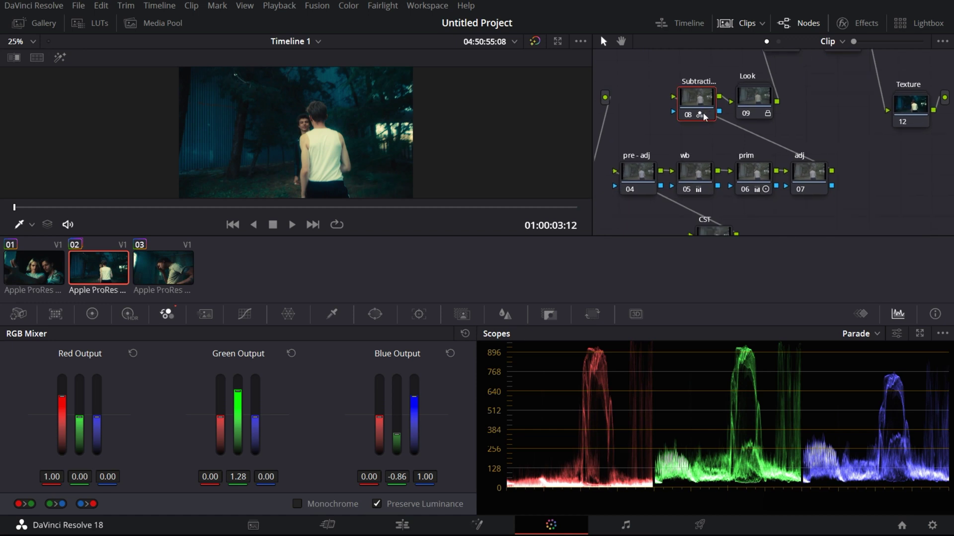
left_click(809, 177)
left_click(155, 271)
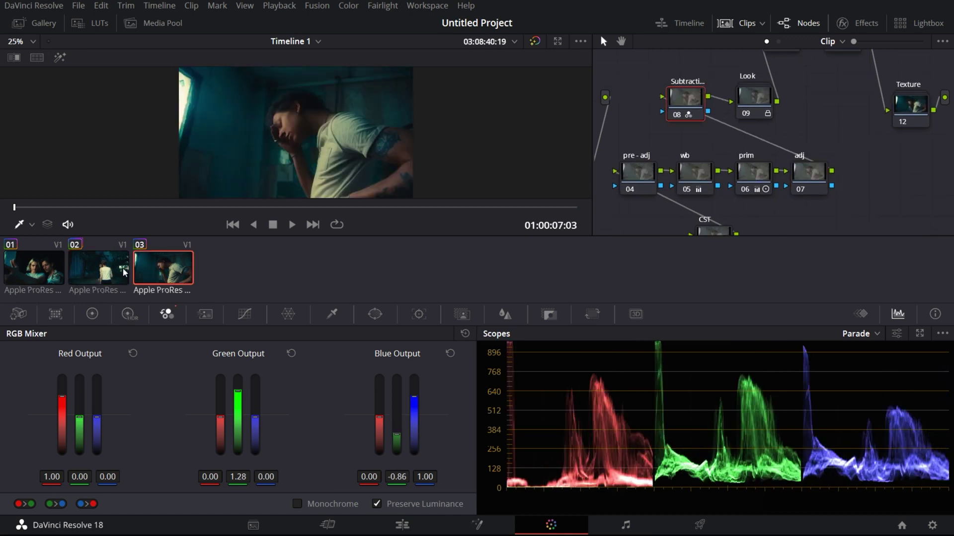
left_click(102, 269)
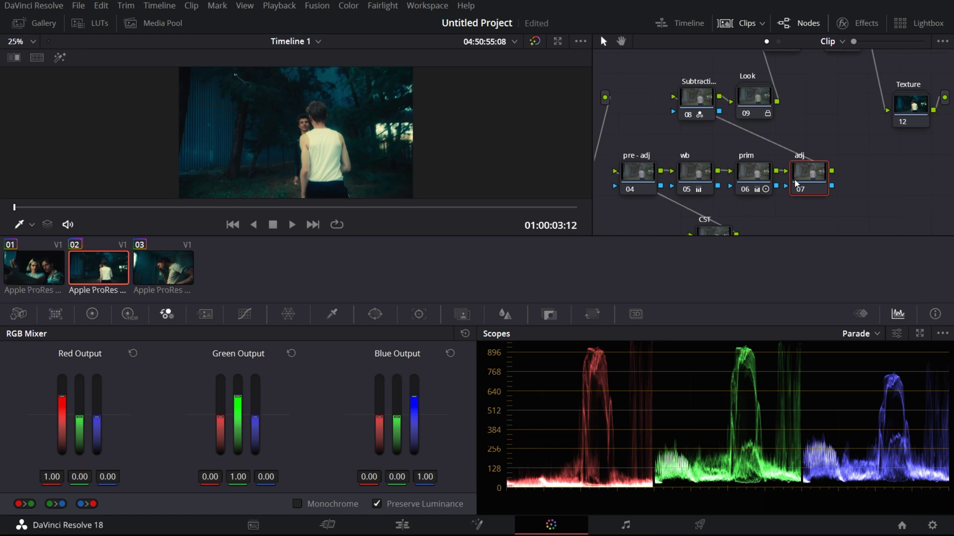
key("alt+s")
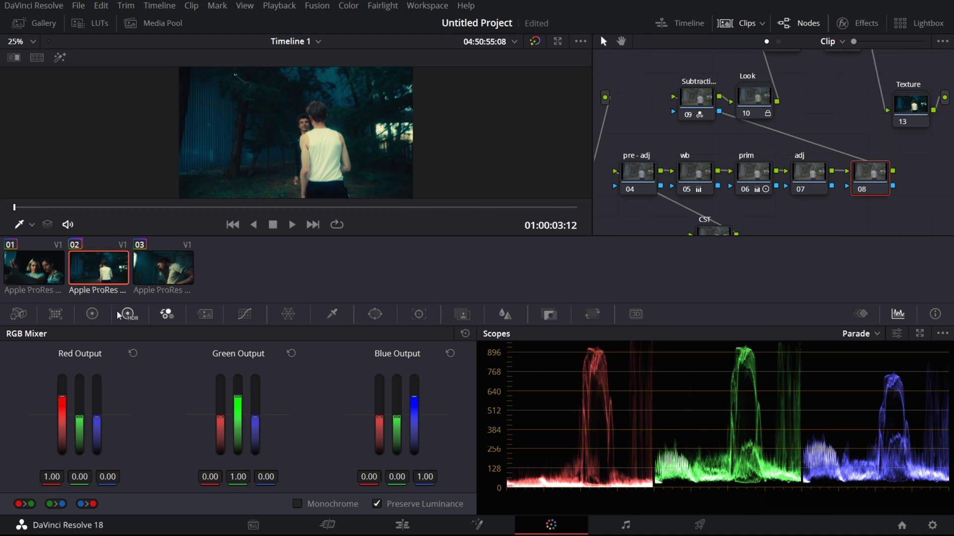
- Shift node 08's Offset to 27.10, 22.38, 44.42 and ripple it to all three clips
left_click(91, 314)
left_click_drag(410, 422, 416, 421)
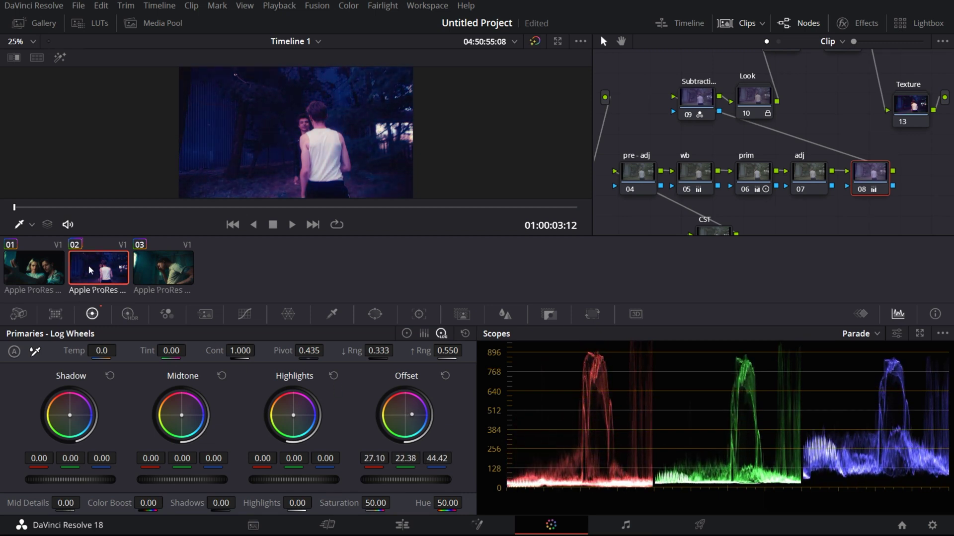
key("ctrl+a")
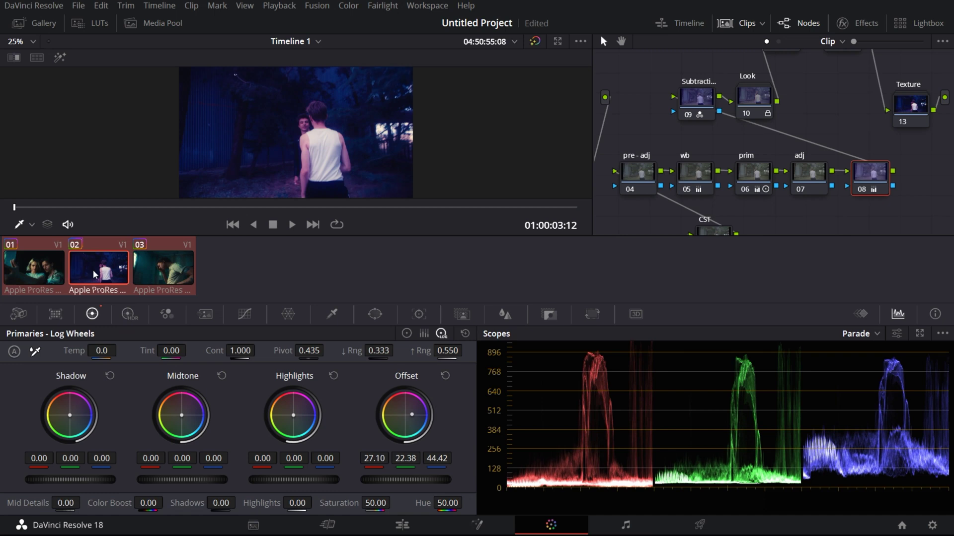
key("shift+space")
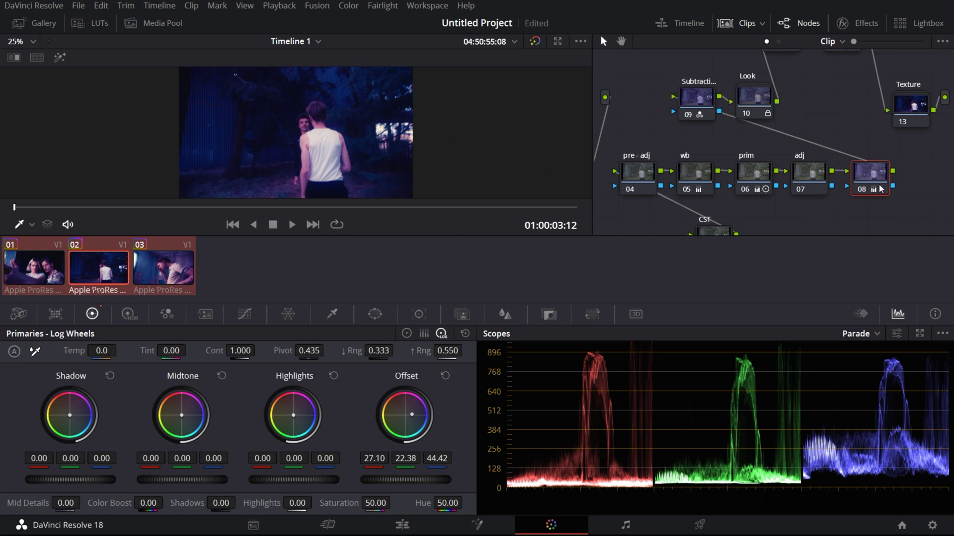
- On clip 03, move node 08 slightly left and toggle it off and on to compare
left_click(152, 271)
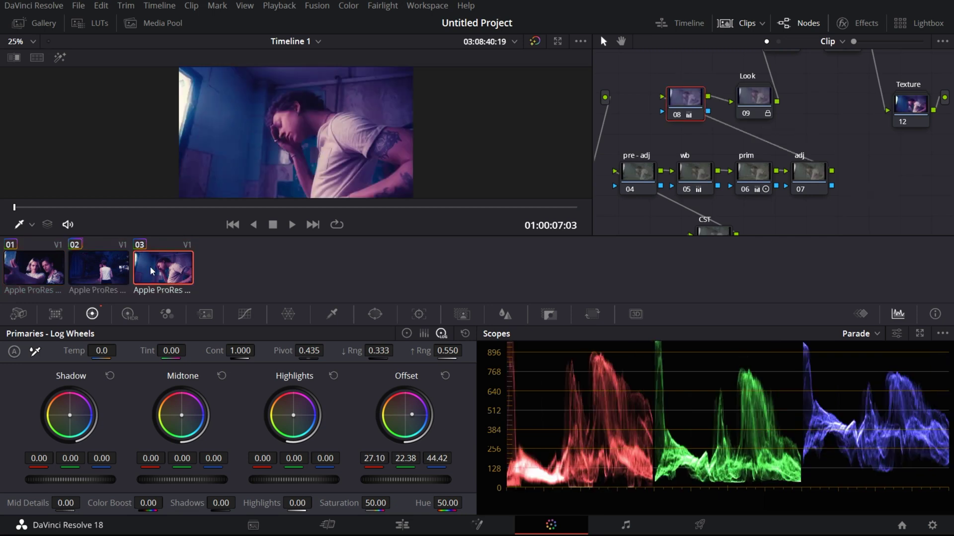
left_click_drag(679, 102, 662, 103)
key("ctrl+d")
key("ctrl+d")
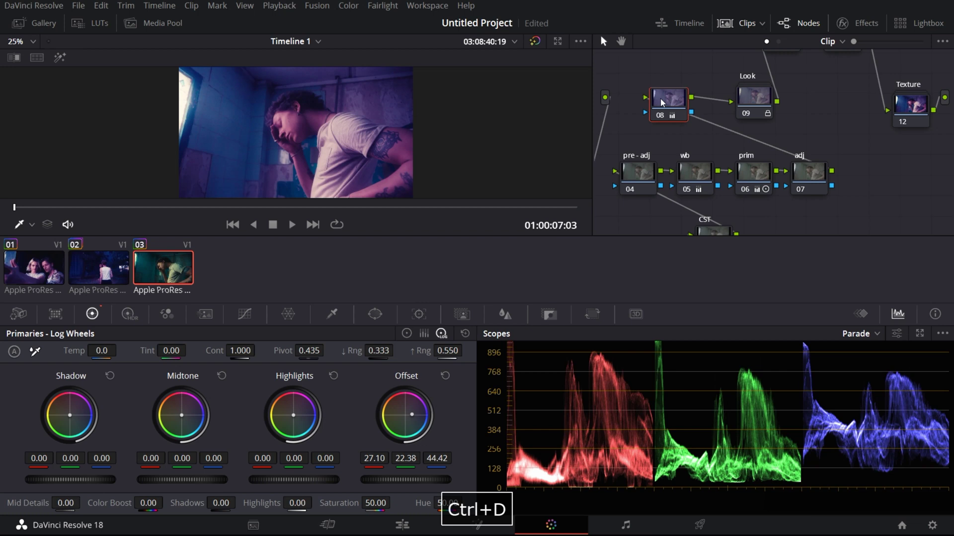
key("ctrl+d")
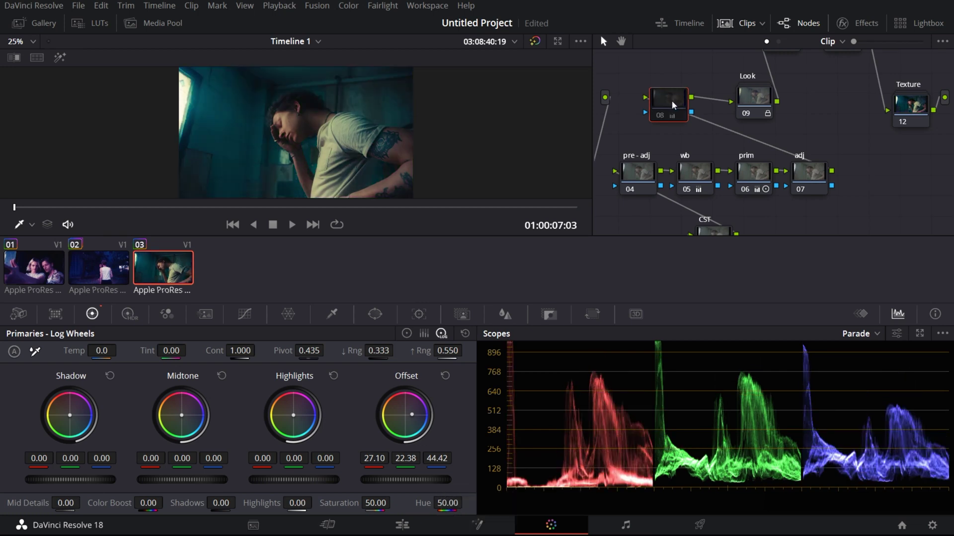
key("ctrl+d")
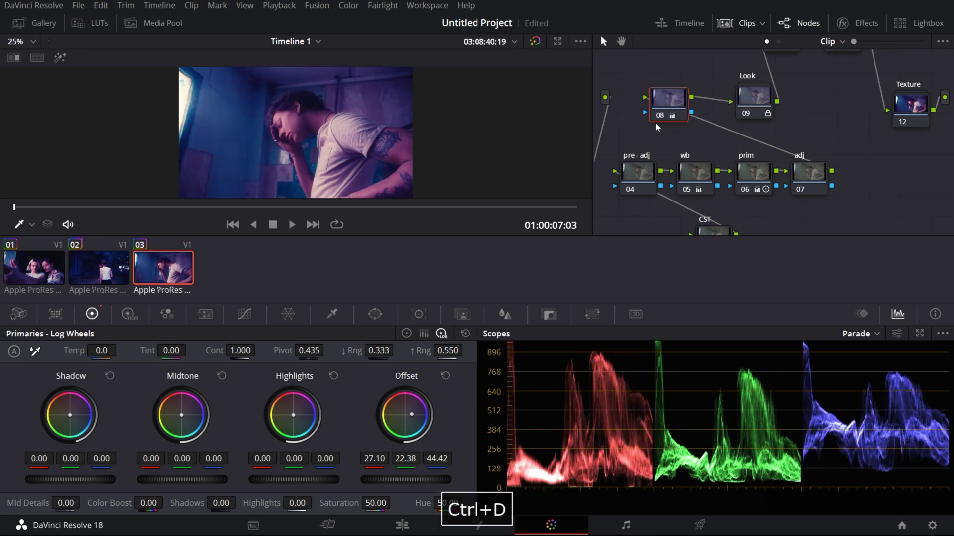
- Toggle node 08 off and on for clip 01, then for clip 02
left_click(50, 276)
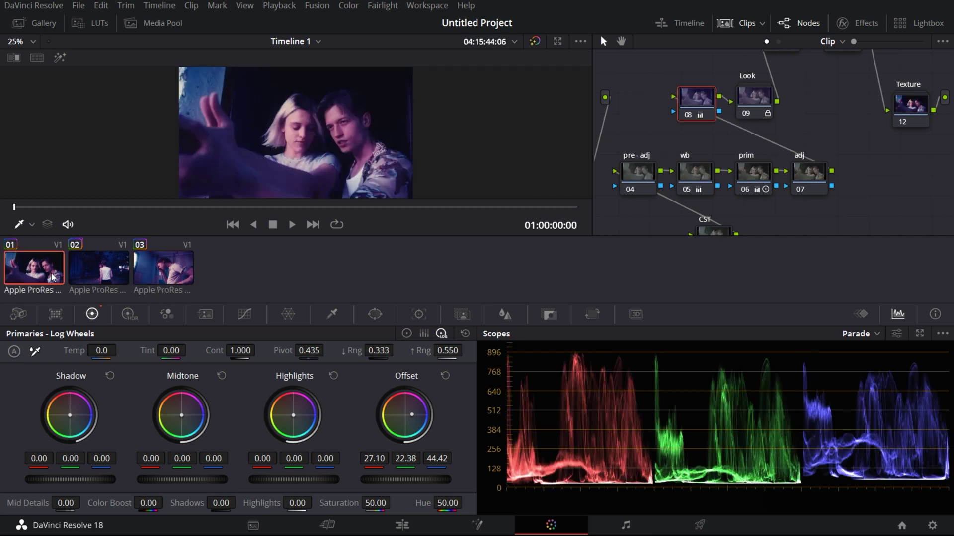
key("ctrl+d")
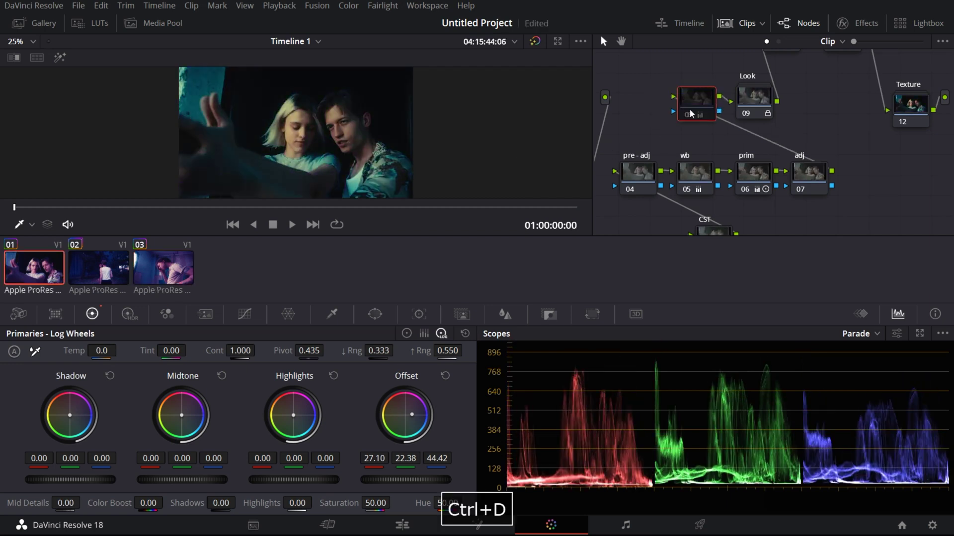
key("ctrl+d")
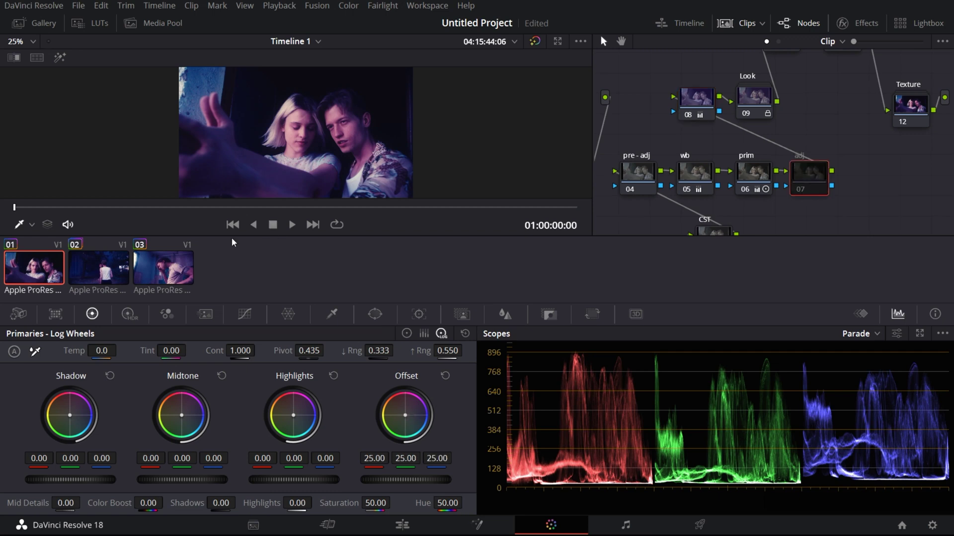
key("Down")
key("ctrl+d")
key("ctrl+d")
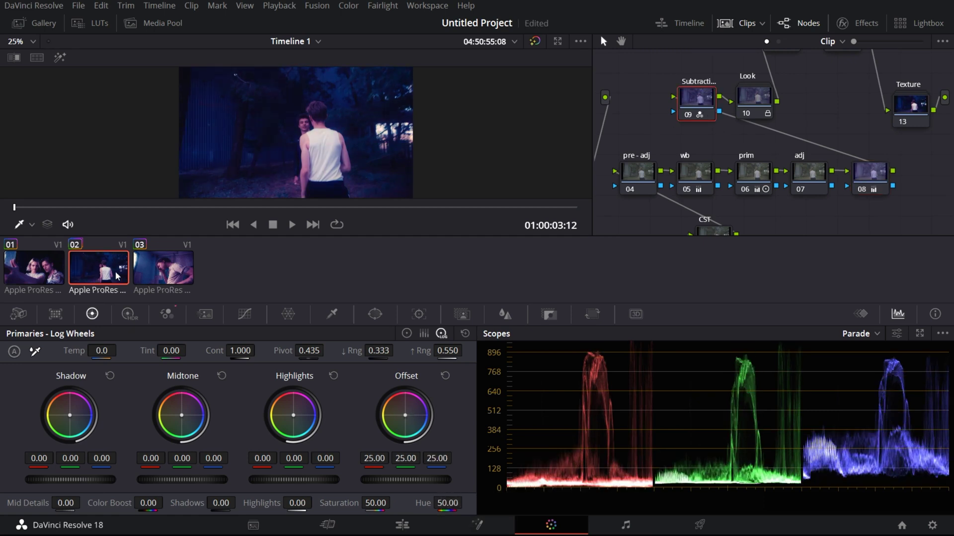
- Delete the extra node 08 from clip 02's node tree
left_click(157, 264)
left_click(25, 267)
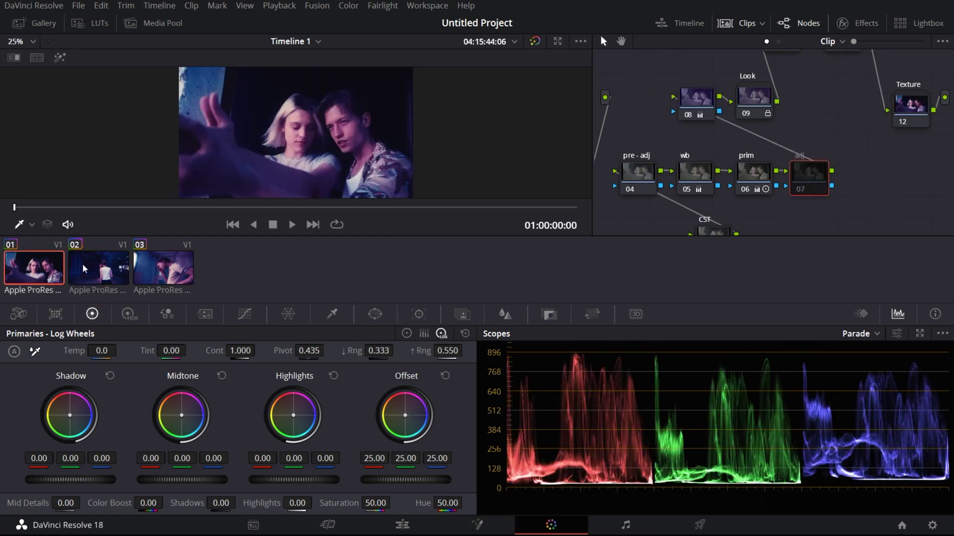
left_click(183, 269)
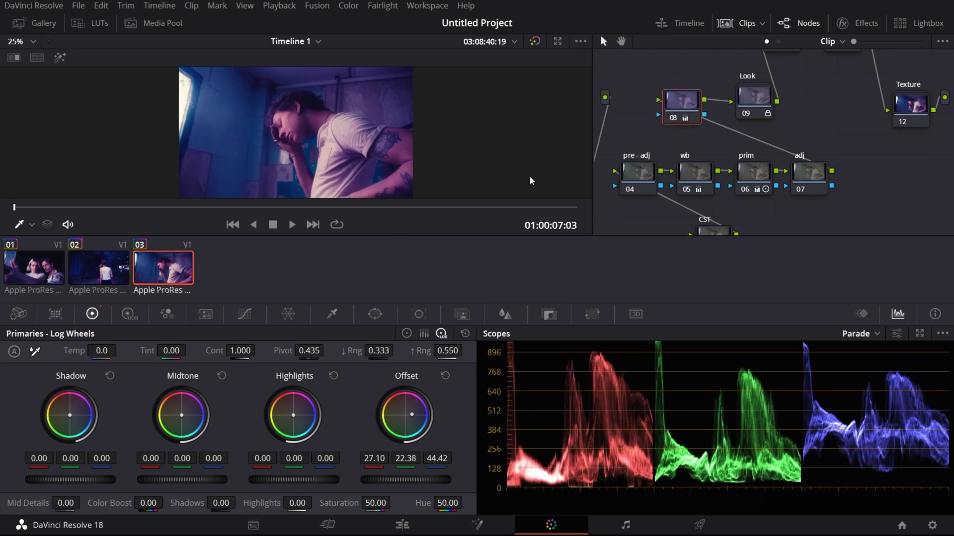
left_click(114, 278)
left_click(878, 165)
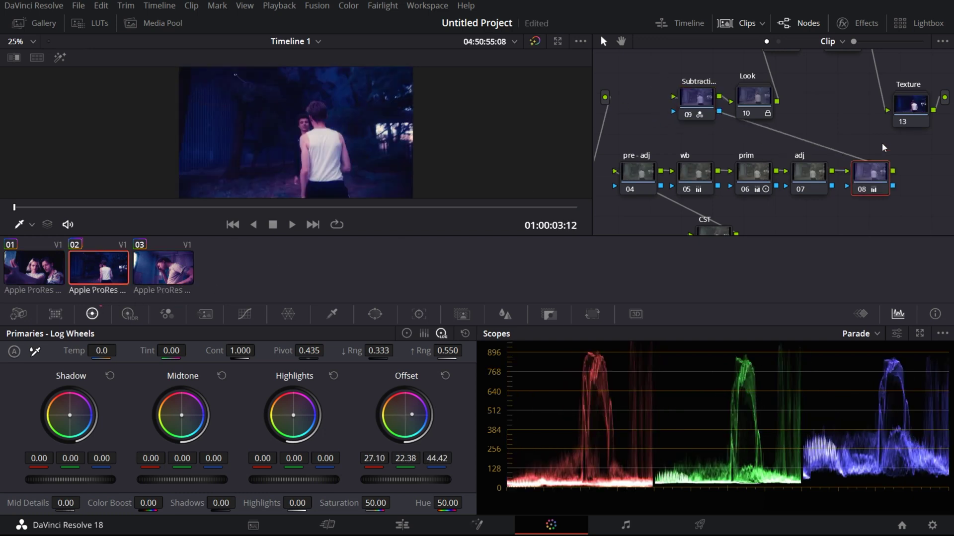
key("Delete")
- Set the Subtraction node's RGB Mixer Blue Output green to -0.87 and ripple it to all clips
left_click(695, 117)
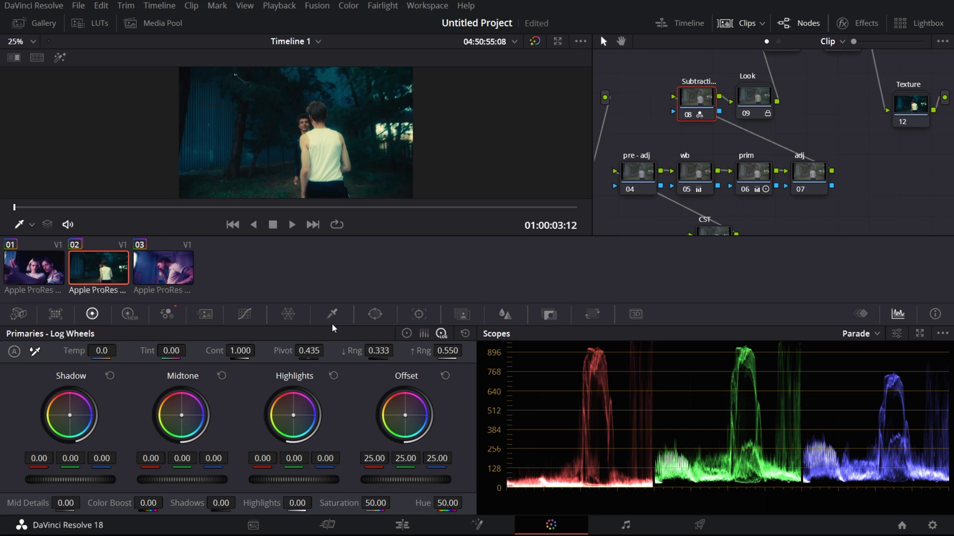
left_click(166, 316)
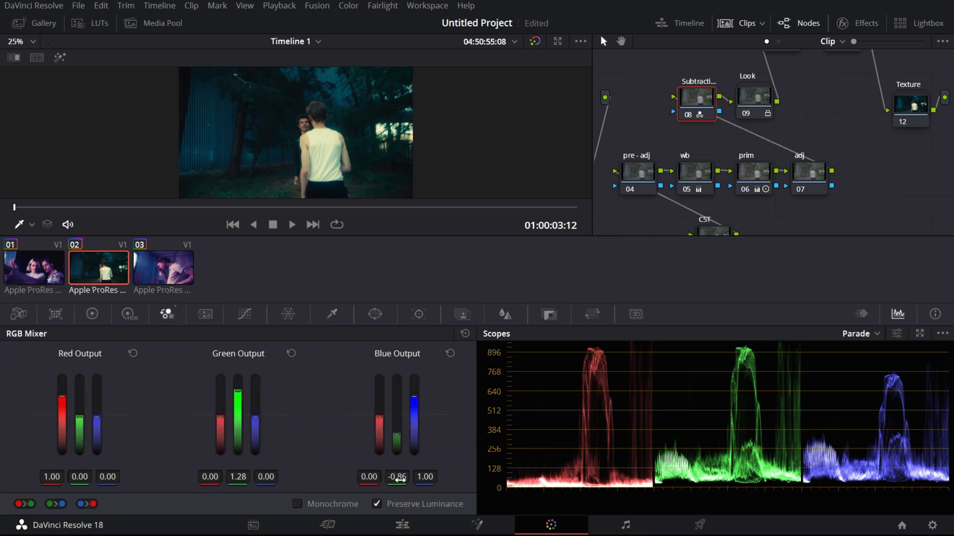
left_click_drag(403, 482, 401, 481)
key("ctrl+a")
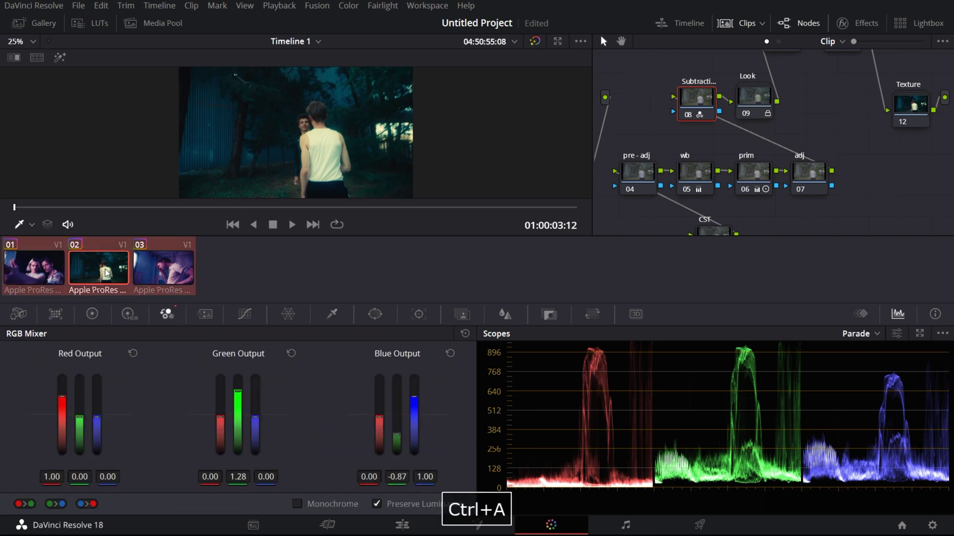
key("shift+space")
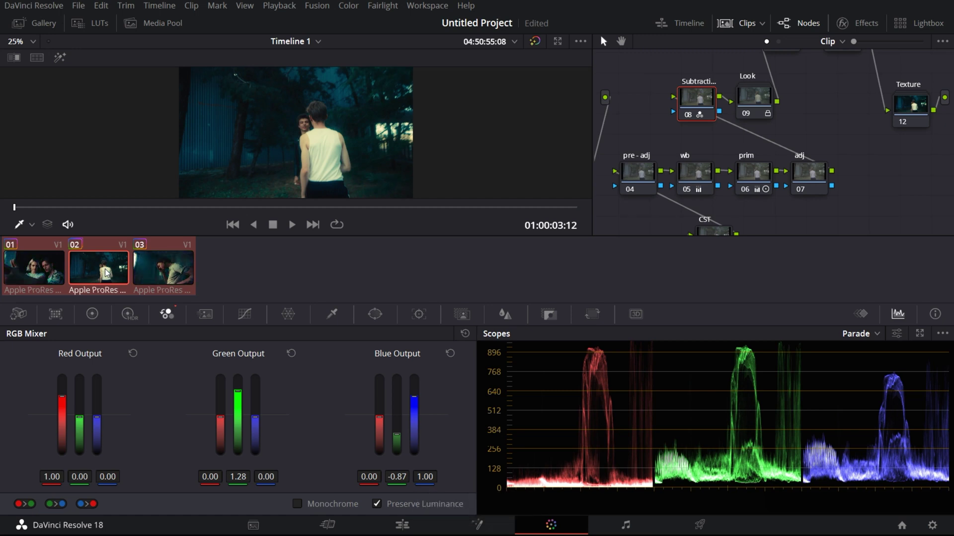
- Compare clips 03 and 01 by toggling the Subtraction node 08 and adj node 07 off and on
left_click(158, 271)
key("ctrl+d")
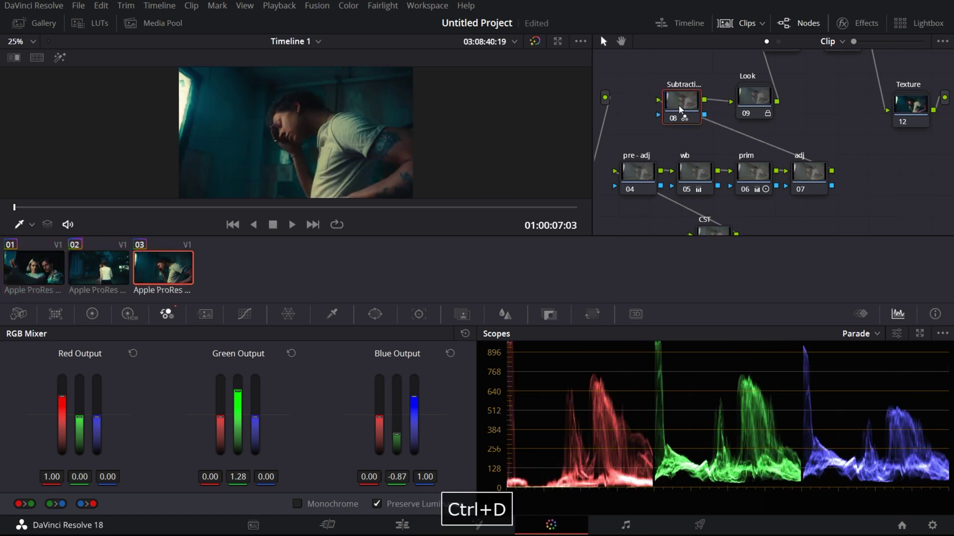
key("ctrl+d")
left_click(49, 278)
key("ctrl+d")
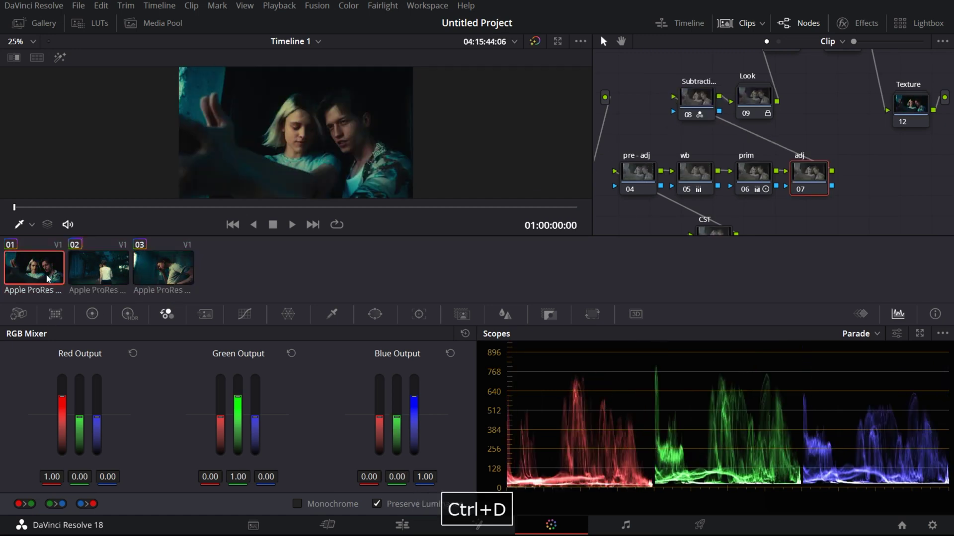
key("ctrl+d")
left_click(695, 97)
key("ctrl+d")
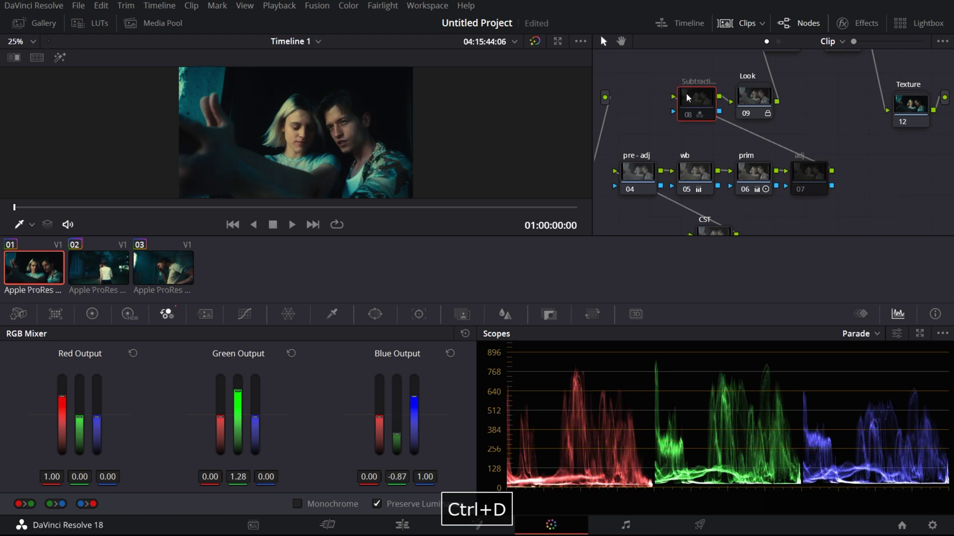
key("ctrl+d")
left_click(822, 175)
key("ctrl+d")
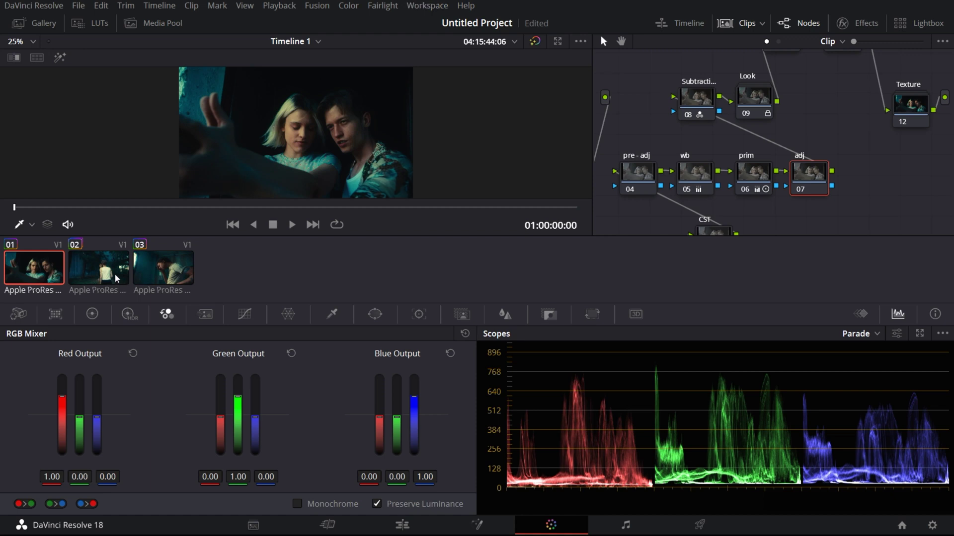
- View clip 02, then clip 03, to confirm Blue Output green -0.87 and Green Output green 1.28
left_click(127, 277)
left_click(156, 272)
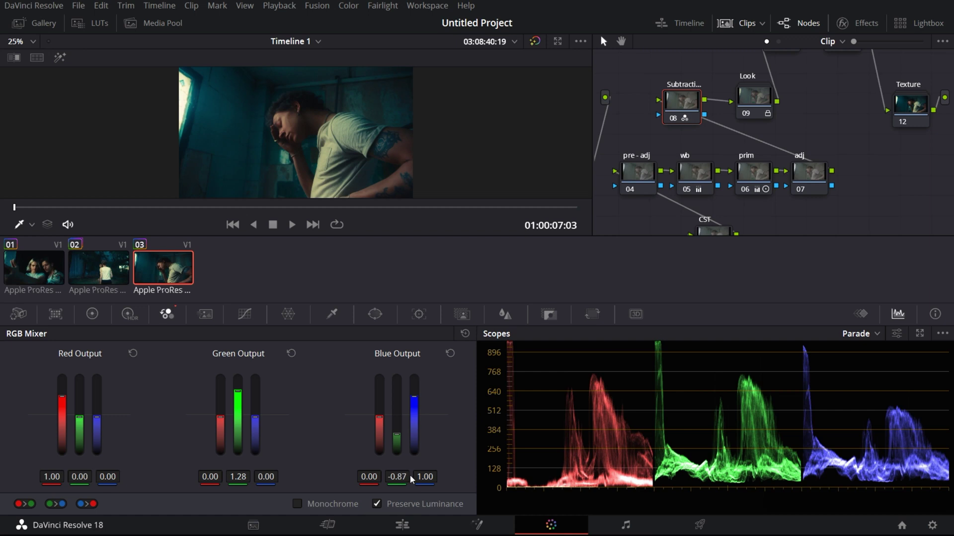
scroll(836, 79, "up", 3)
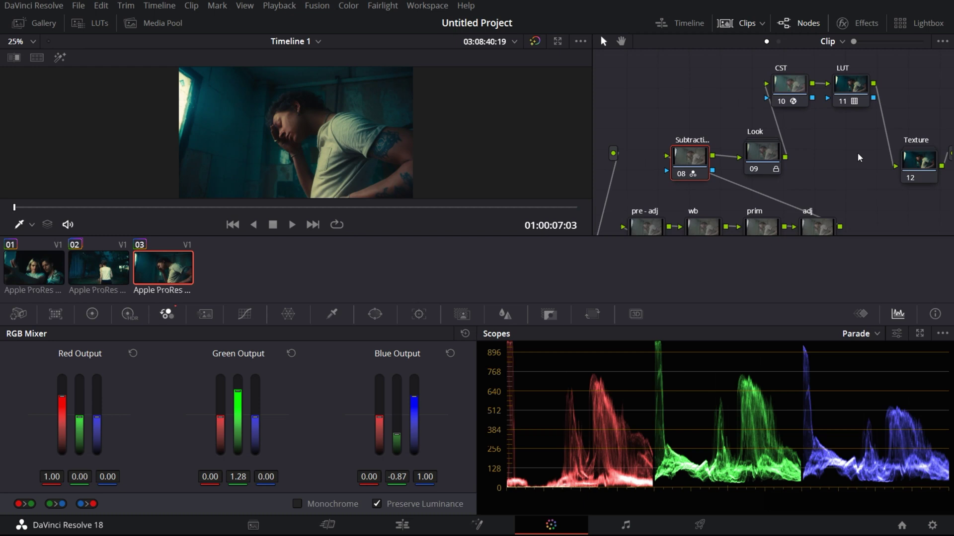
scroll(858, 153, "down", 5)
scroll(803, 205, "down", 4)
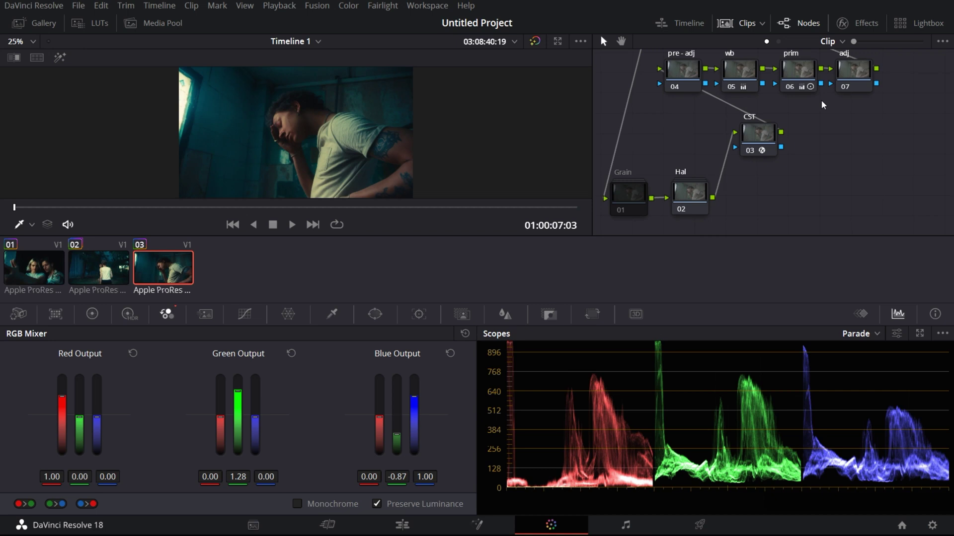
scroll(821, 104, "up", 3)
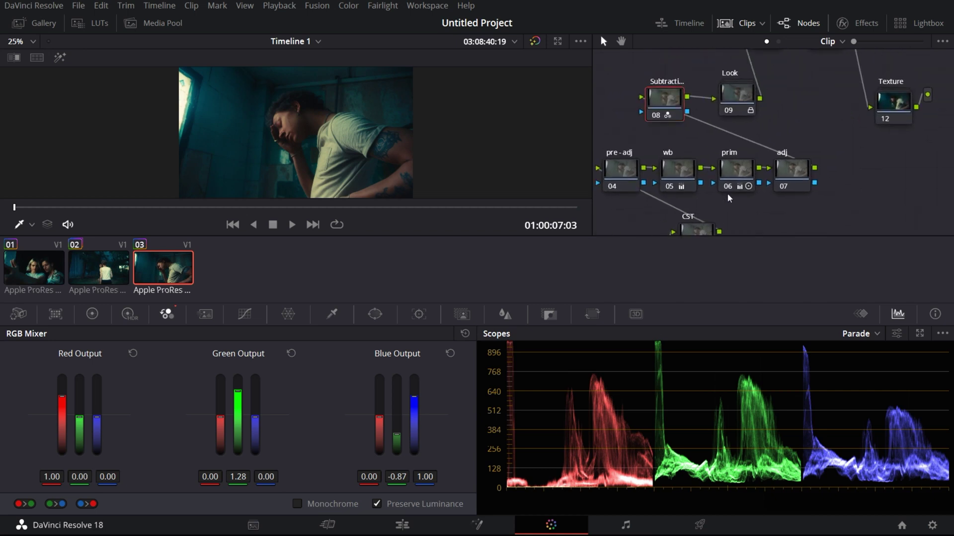
scroll(783, 227, "up", 2)
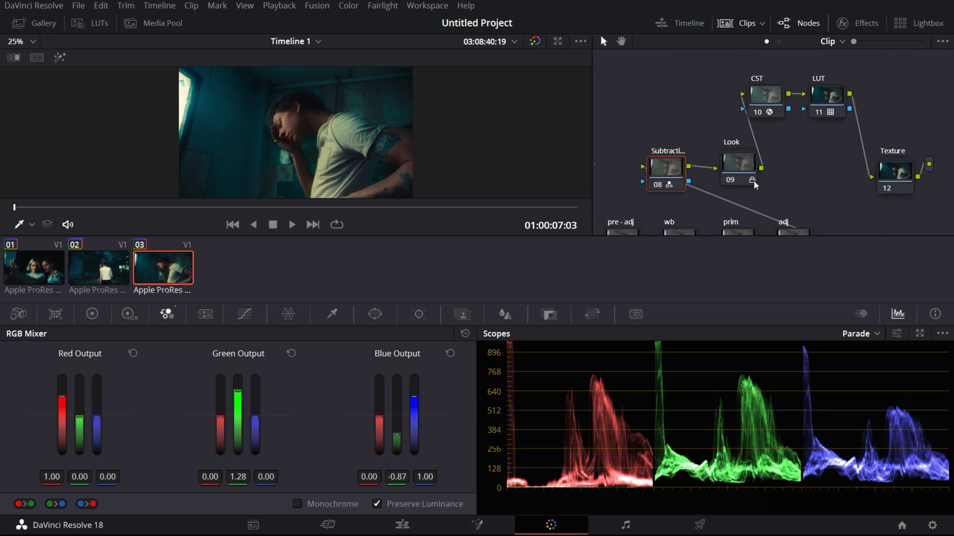
mouse_move(750, 174)
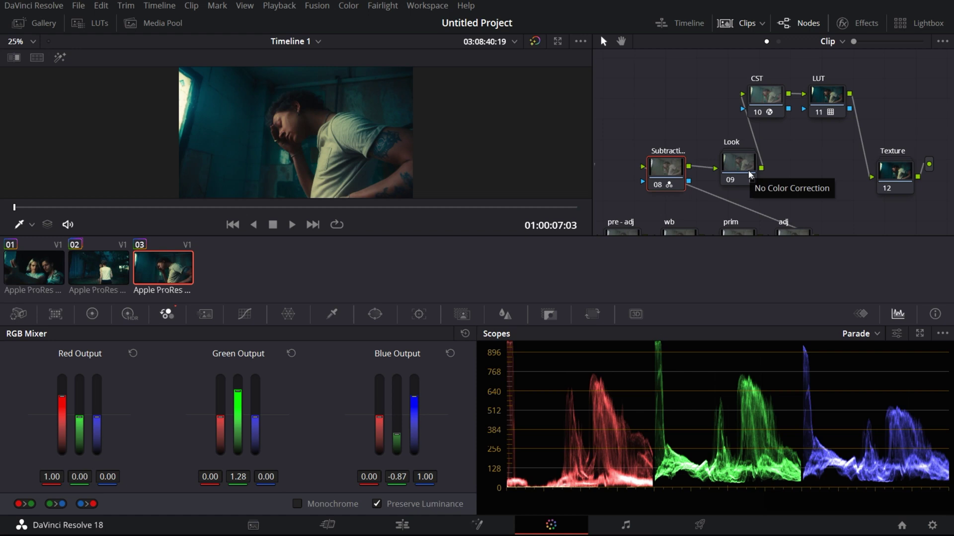